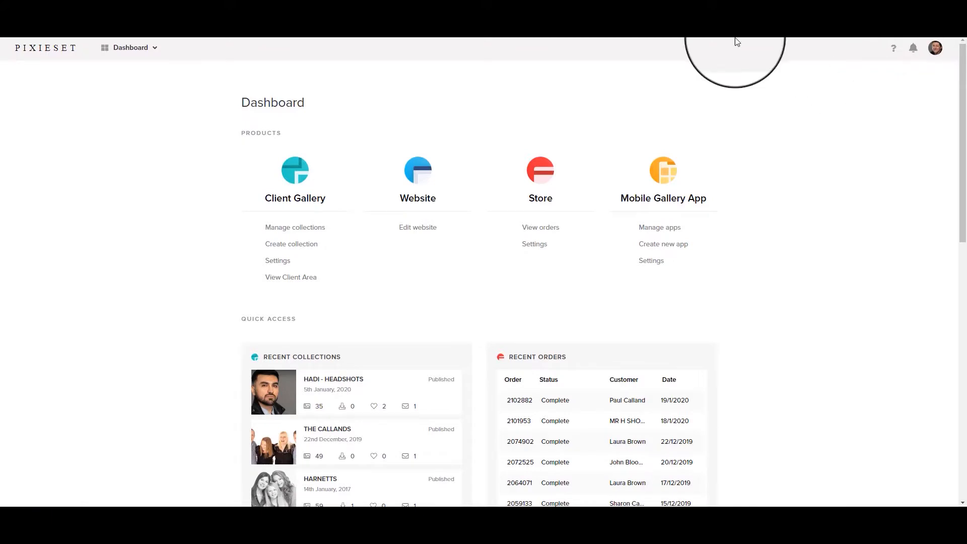
# Switch to the Store section and show its Coupons list with two active coupons
pyautogui.click(136, 51)
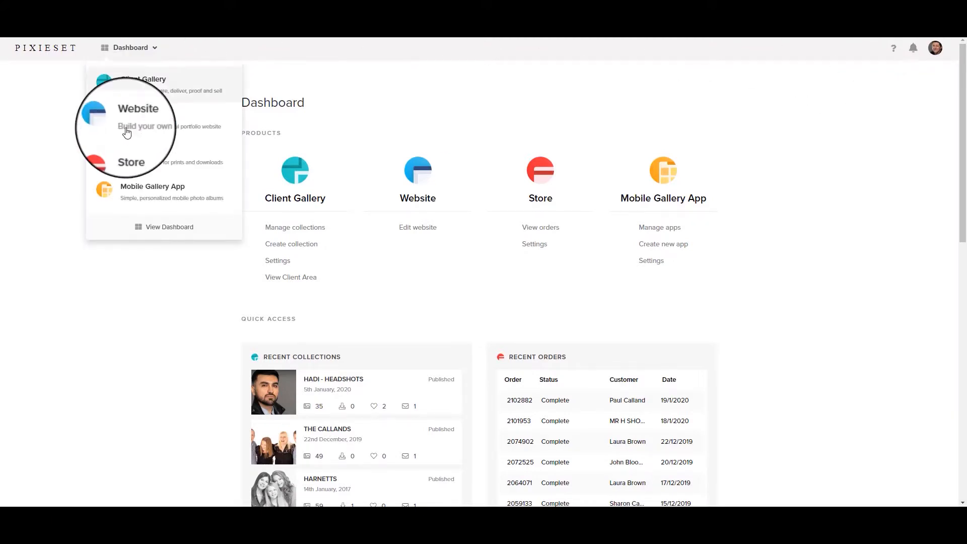
pyautogui.click(133, 154)
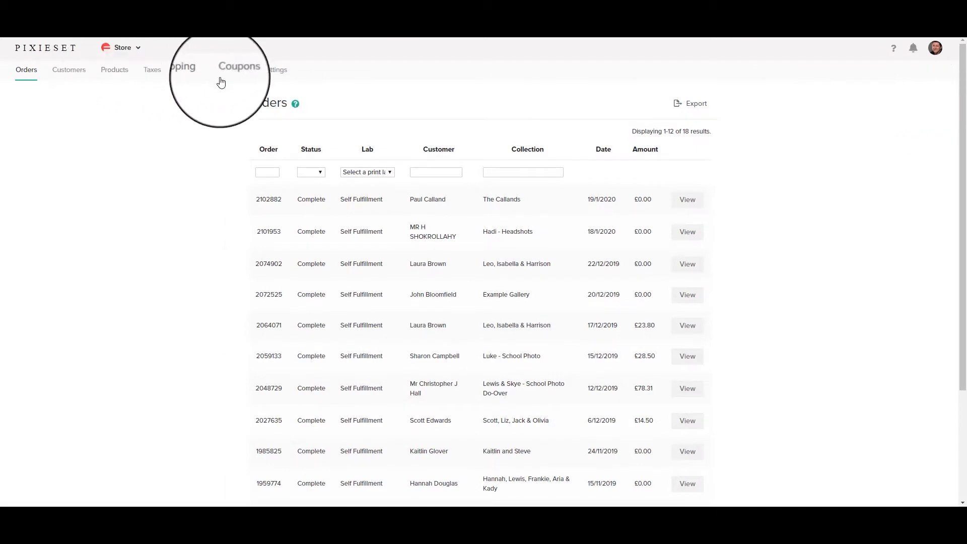
pyautogui.click(124, 75)
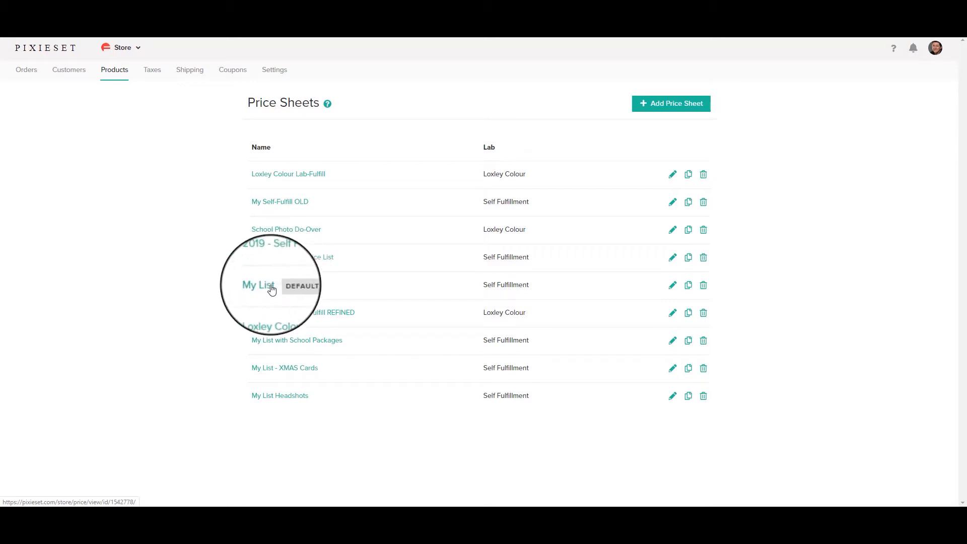
pyautogui.click(229, 70)
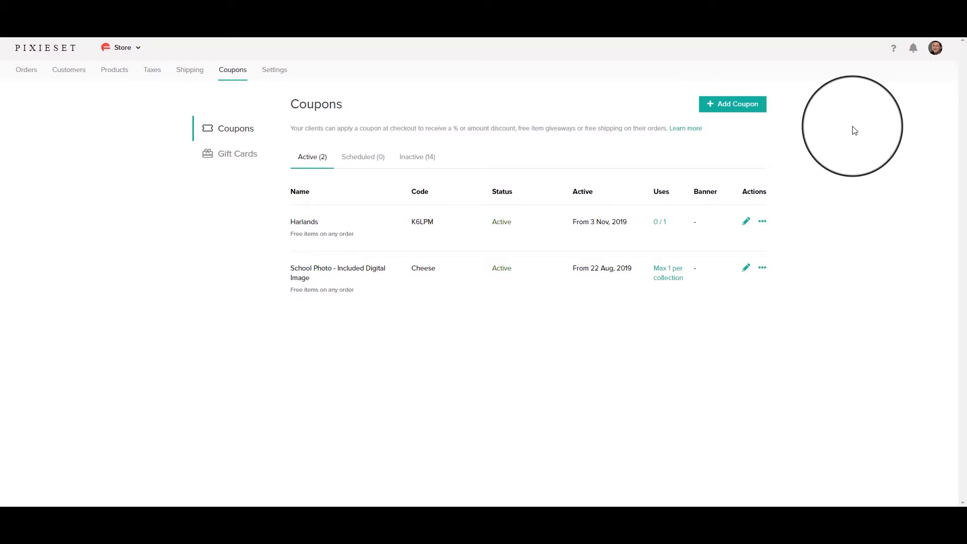
# Start a new coupon named for the client with a randomly generated code
pyautogui.click(741, 106)
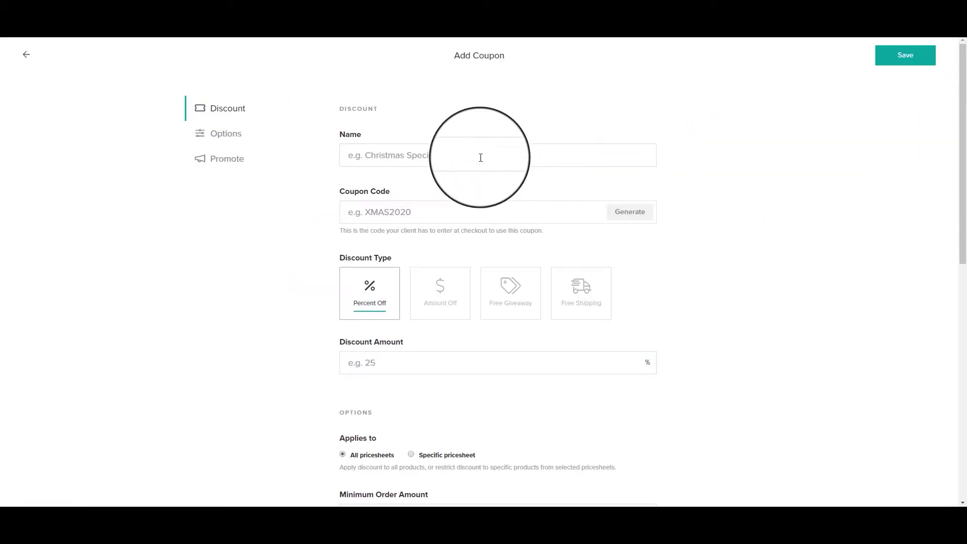
pyautogui.click(460, 158)
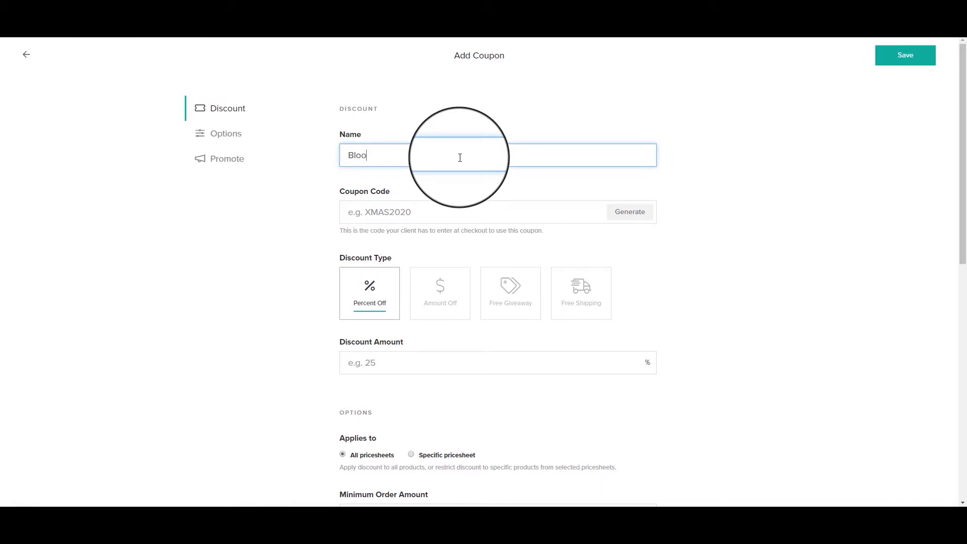
pyautogui.press('Tab')
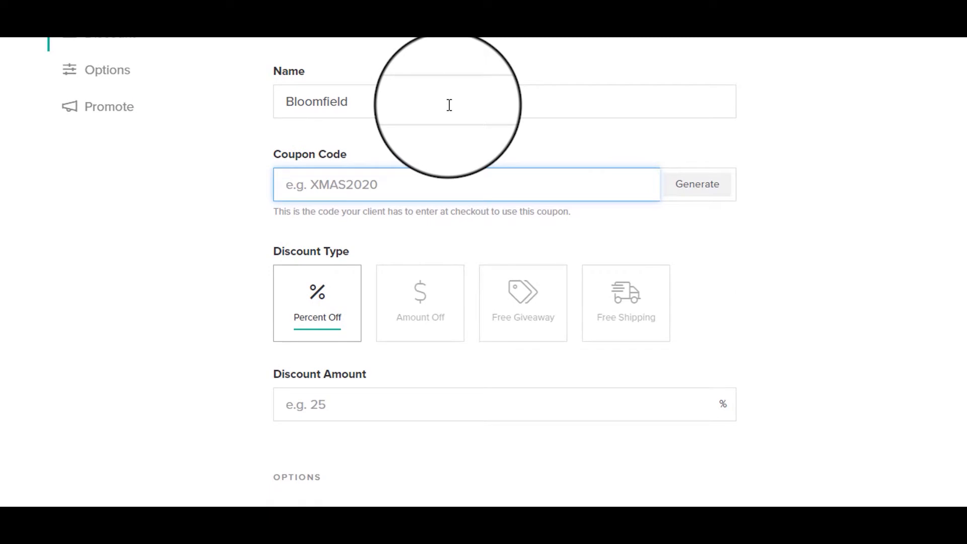
pyautogui.click(701, 196)
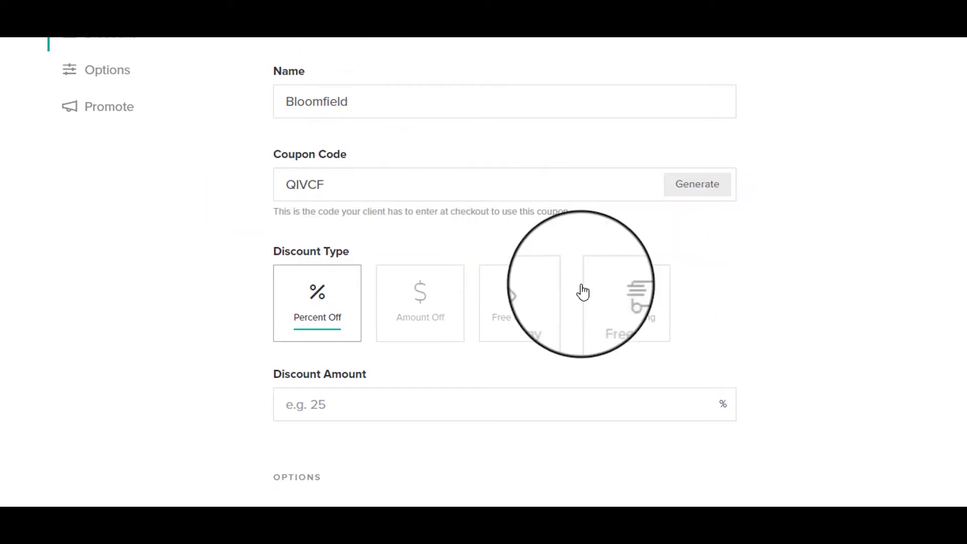
pyautogui.scroll(-1, 704, 281)
pyautogui.scroll(-3, 704, 281)
# Make it a free giveaway of one 5 Digital Images package from My List's Print / Digital Package
pyautogui.click(526, 172)
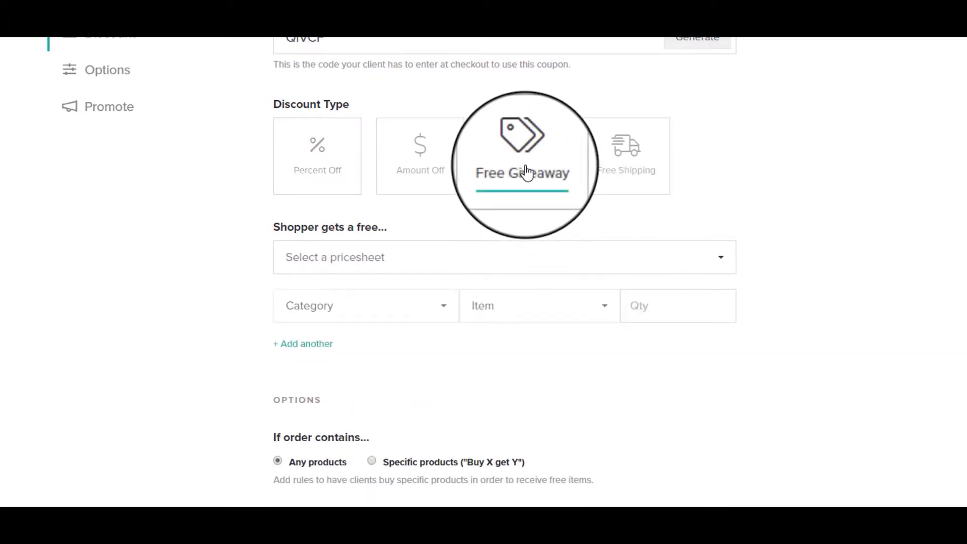
pyautogui.scroll(-2, 809, 217)
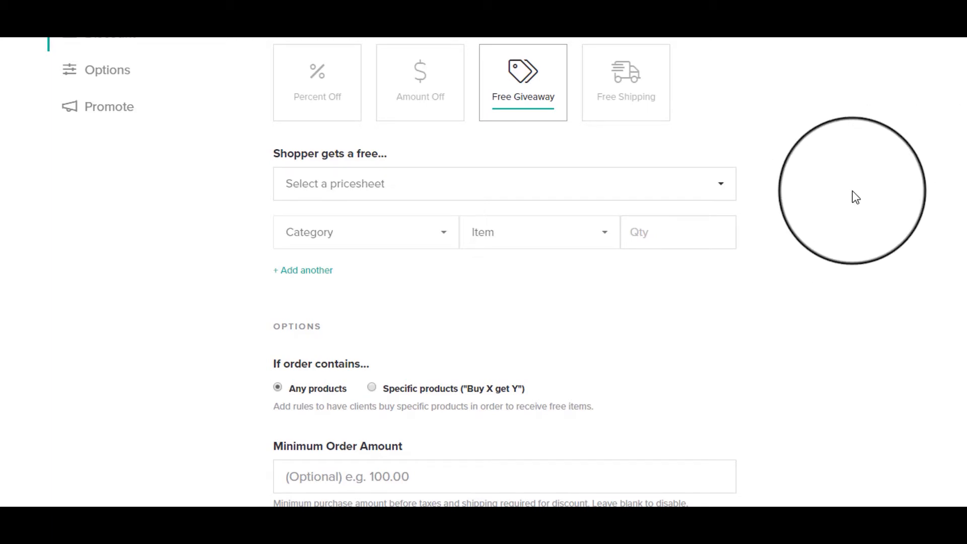
pyautogui.click(671, 188)
pyautogui.click(329, 325)
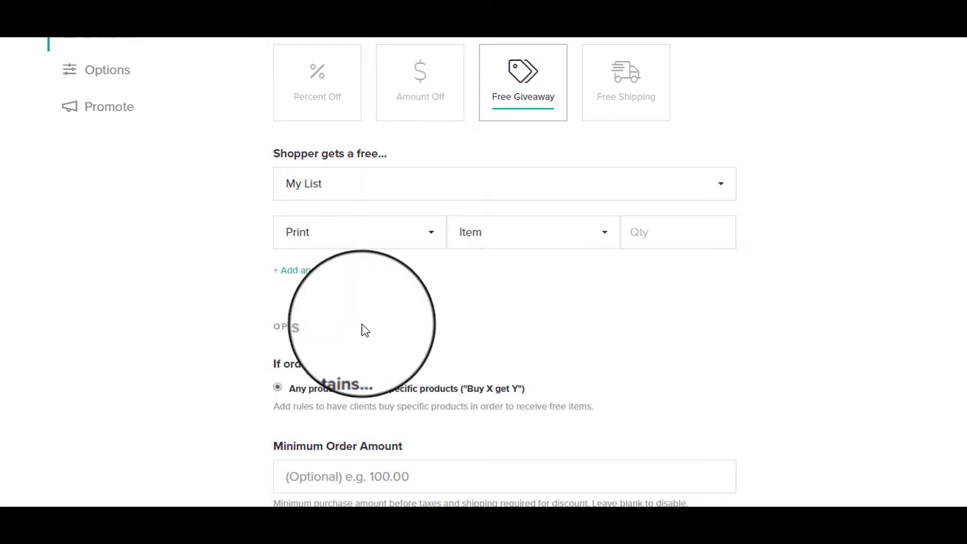
pyautogui.click(400, 236)
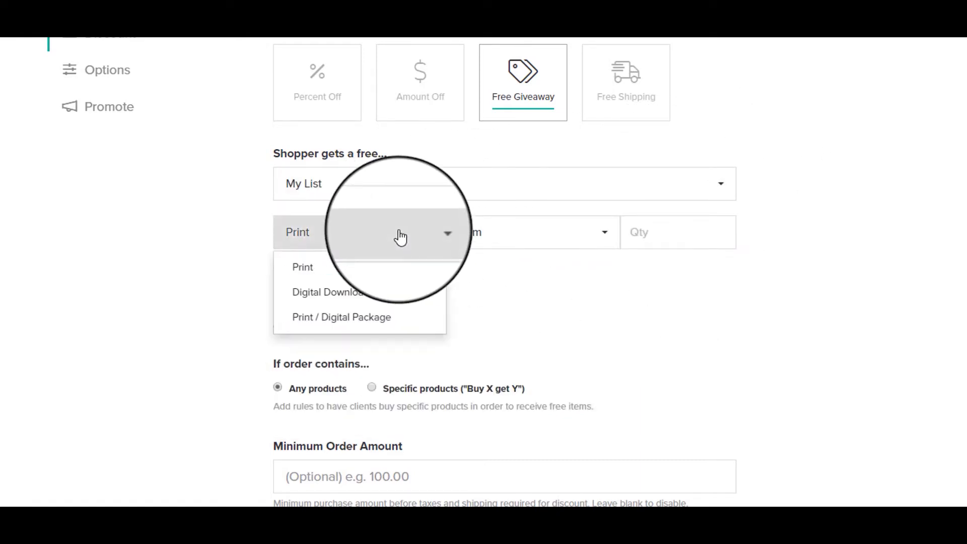
pyautogui.click(352, 327)
pyautogui.click(588, 238)
pyautogui.click(557, 310)
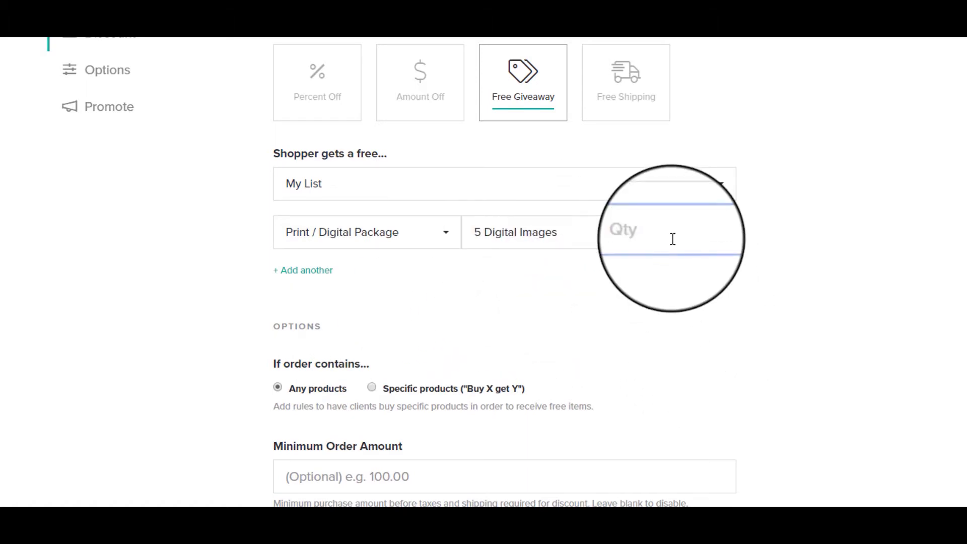
pyautogui.click(883, 272)
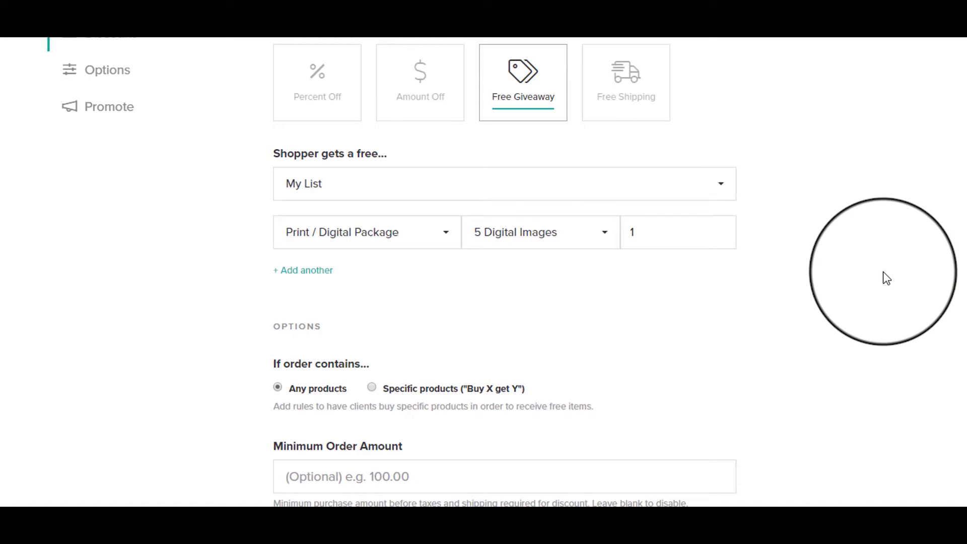
# Limit the coupon's total uses to 1
pyautogui.scroll(-5, 884, 272)
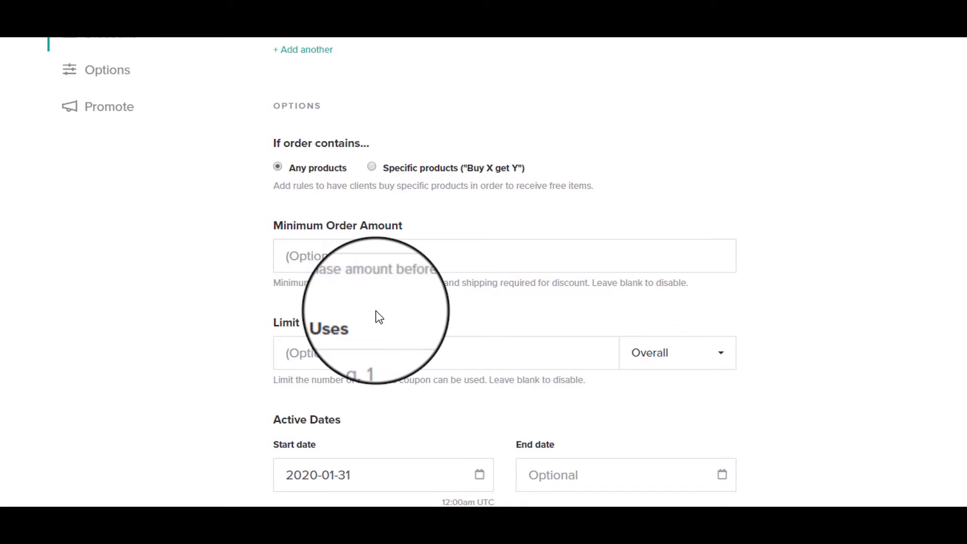
pyautogui.scroll(-3, 875, 373)
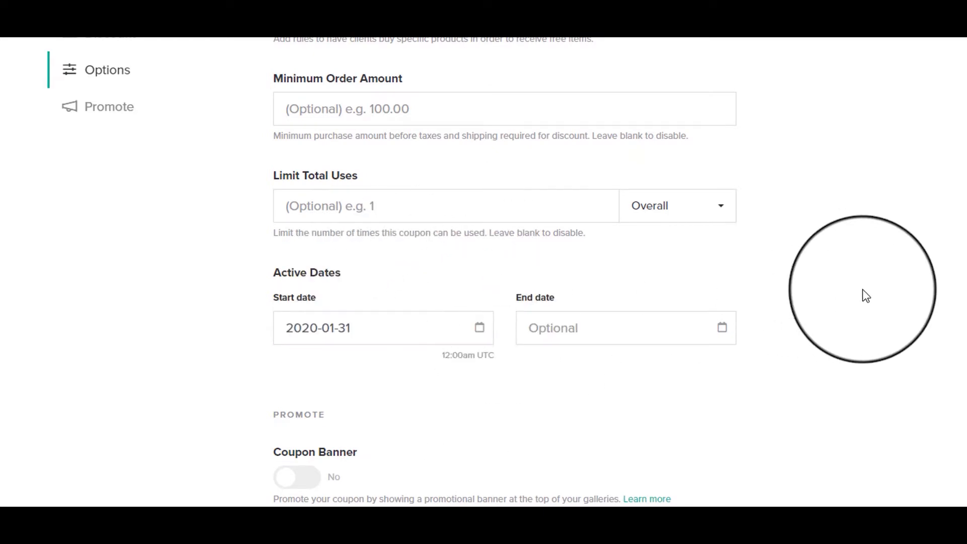
pyautogui.click(500, 212)
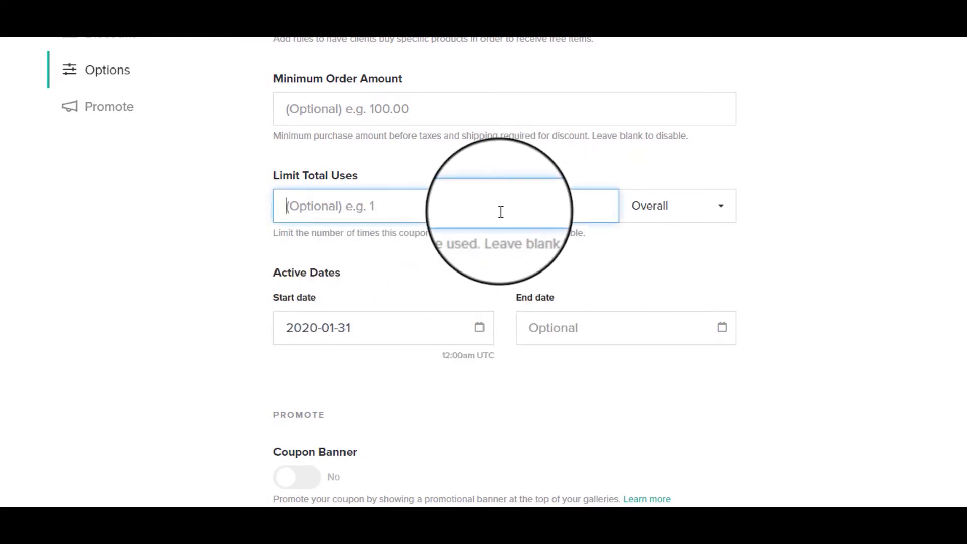
pyautogui.click(899, 272)
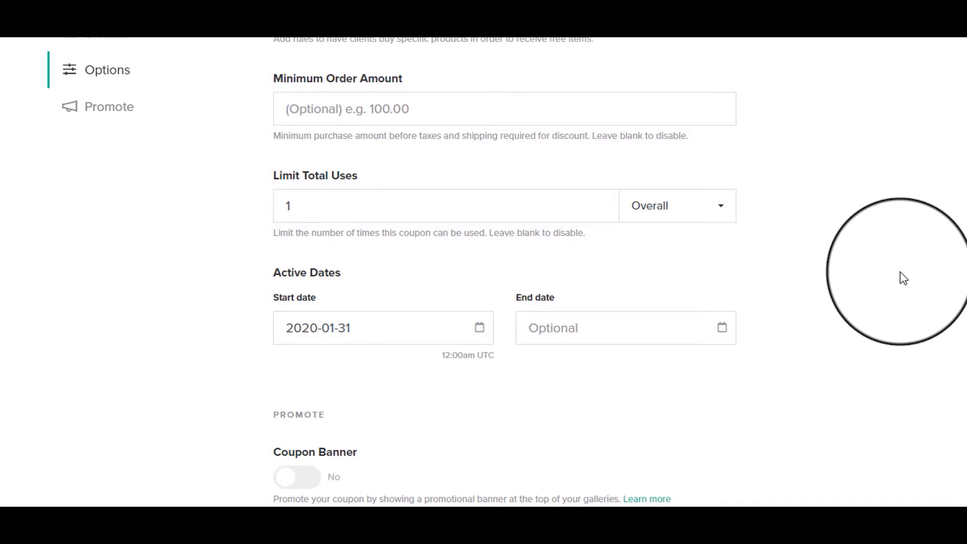
# Save the coupon and copy its code from the active coupons list
pyautogui.scroll(-1, 942, 229)
pyautogui.scroll(10, 963, 220)
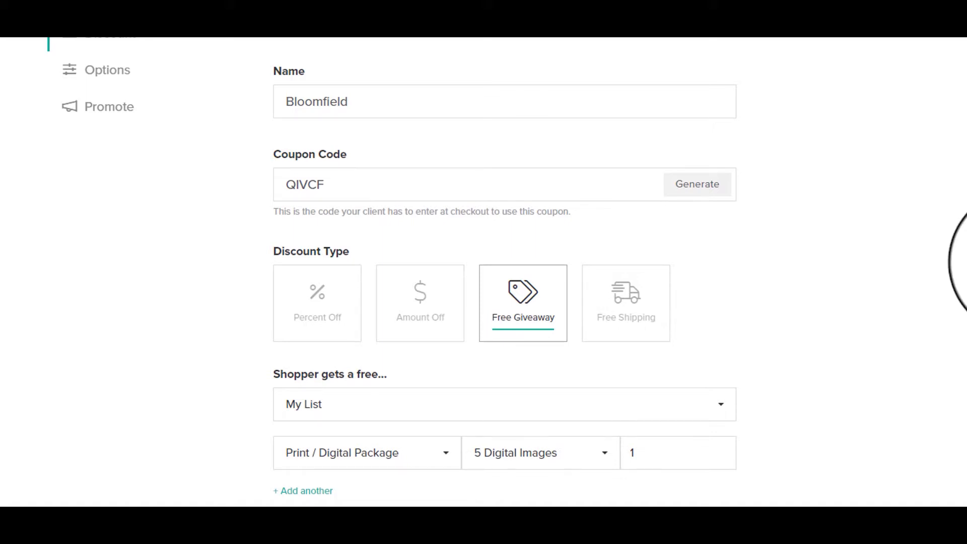
pyautogui.scroll(-5, 503, 272)
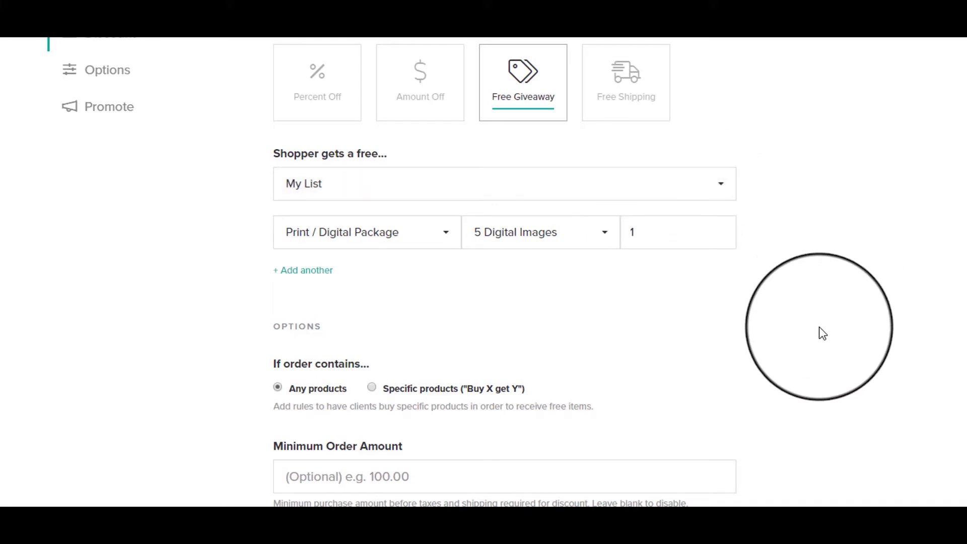
pyautogui.scroll(-7, 823, 333)
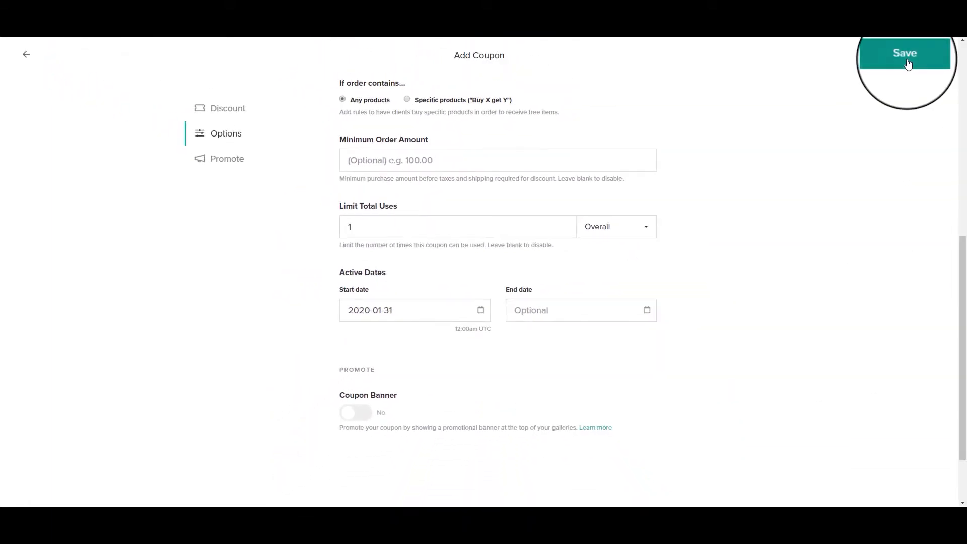
pyautogui.click(905, 54)
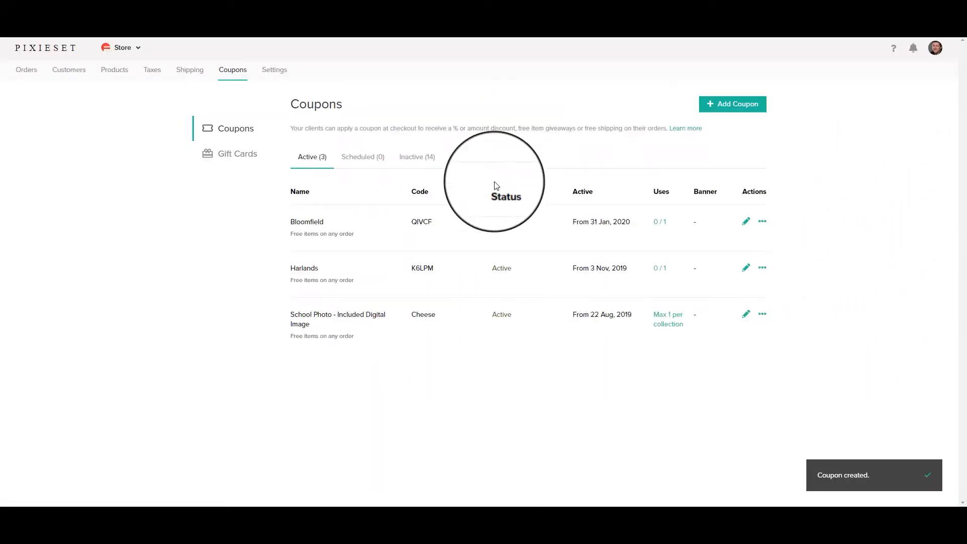
pyautogui.click(420, 224)
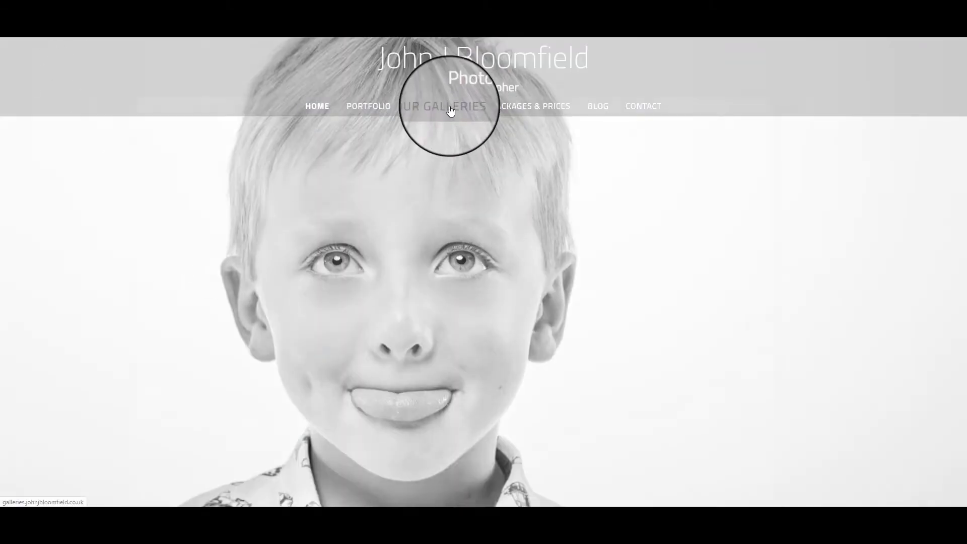
# Open the Example Gallery on the client site and add the 5 Digital Images package
pyautogui.click(451, 111)
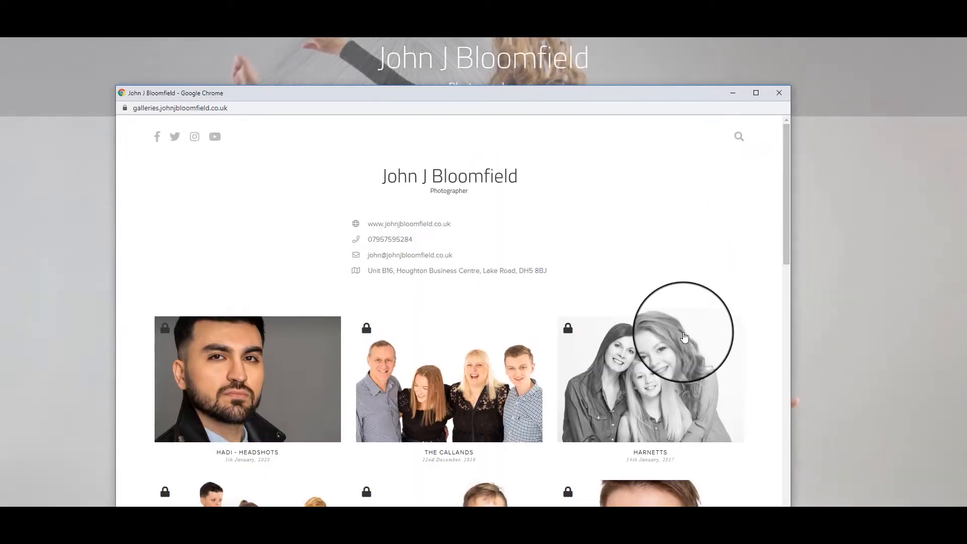
pyautogui.scroll(-7, 684, 332)
pyautogui.scroll(-5, 684, 337)
pyautogui.click(656, 305)
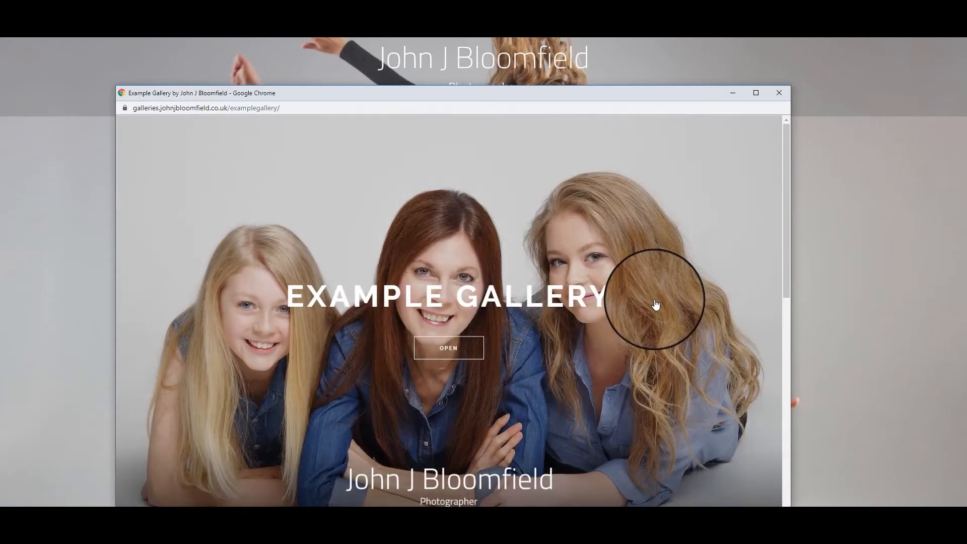
pyautogui.moveTo(622, 92); pyautogui.dragTo(675, 39)
pyautogui.click(514, 302)
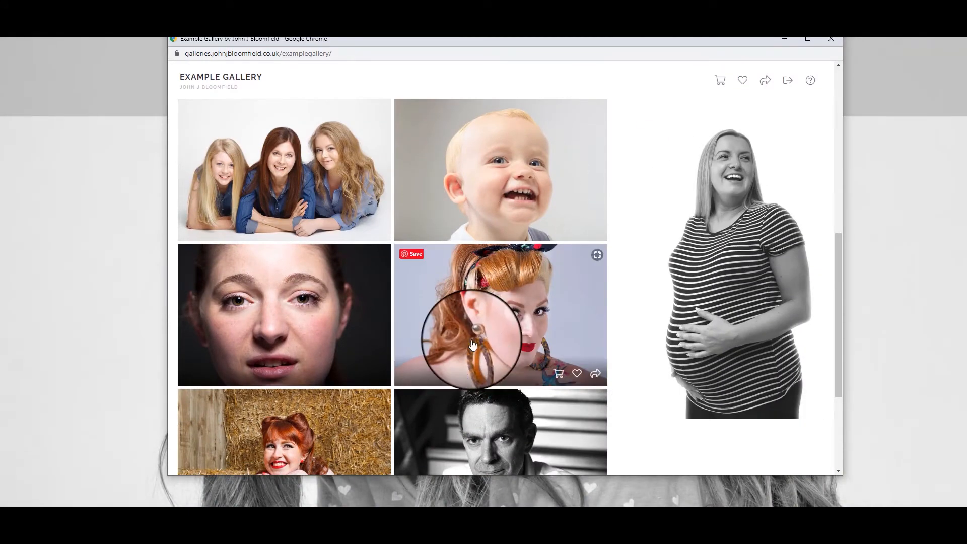
pyautogui.click(288, 166)
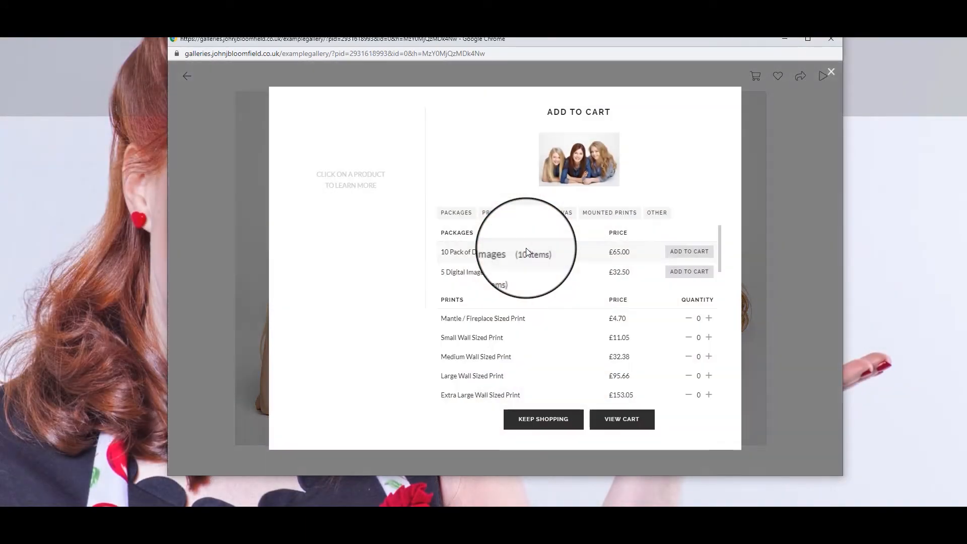
pyautogui.click(689, 273)
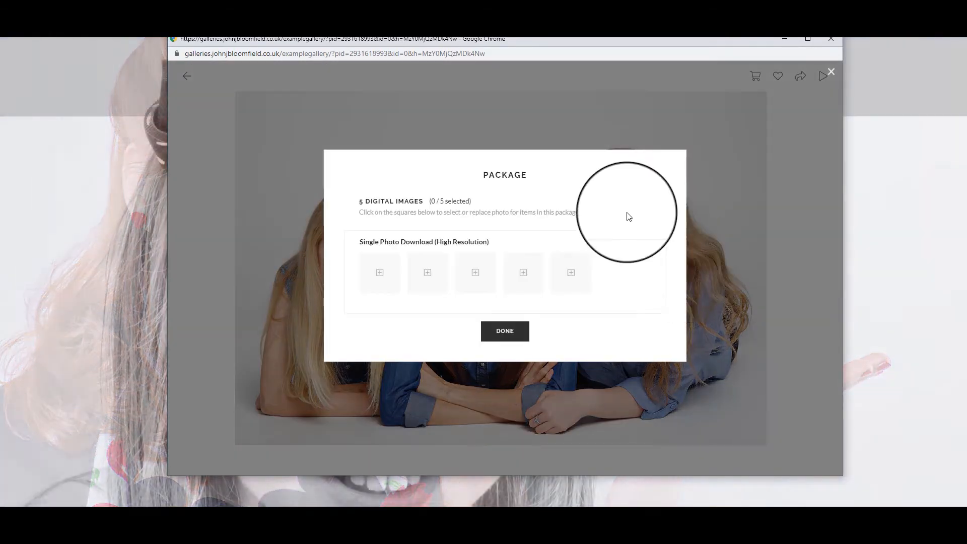
# Fill the first three package slots with the family, baby and pregnancy photos
pyautogui.click(378, 273)
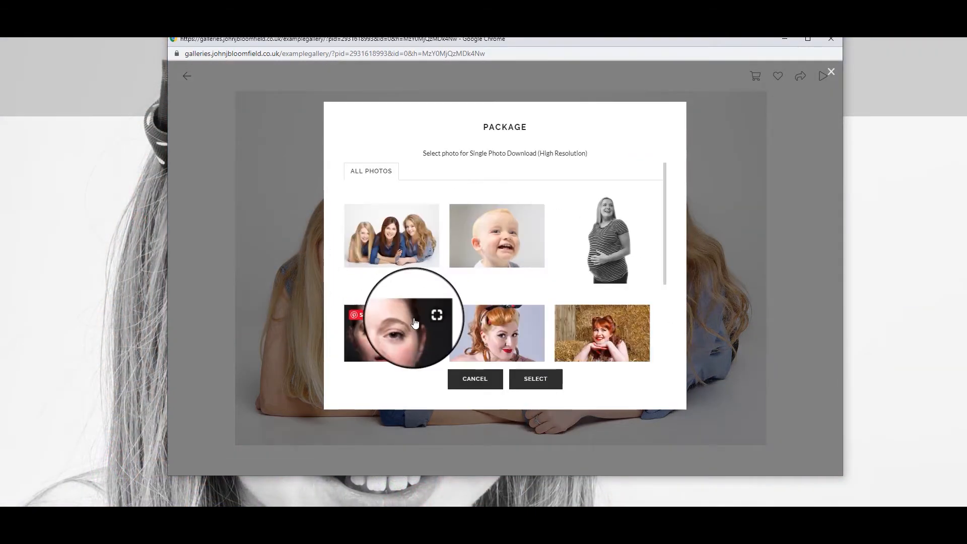
pyautogui.click(396, 237)
pyautogui.click(542, 372)
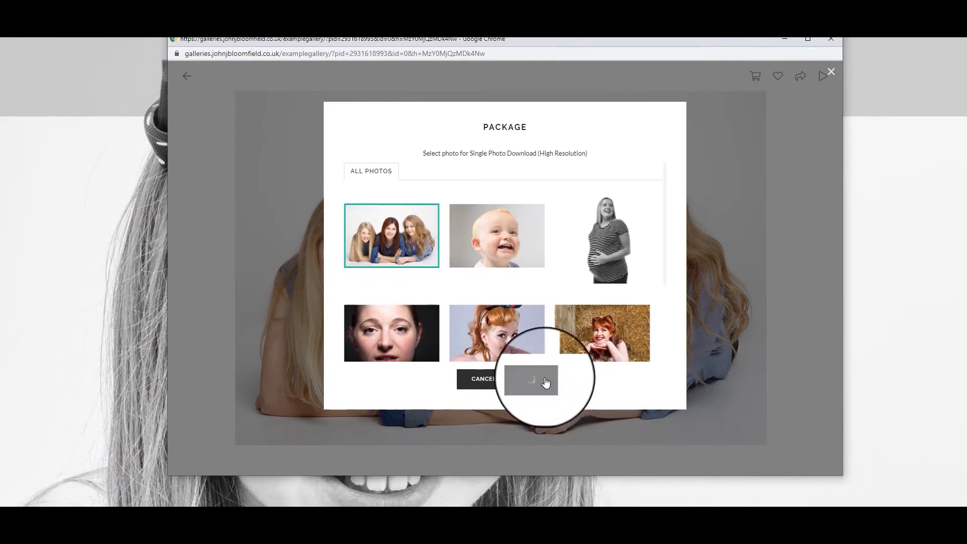
pyautogui.click(428, 273)
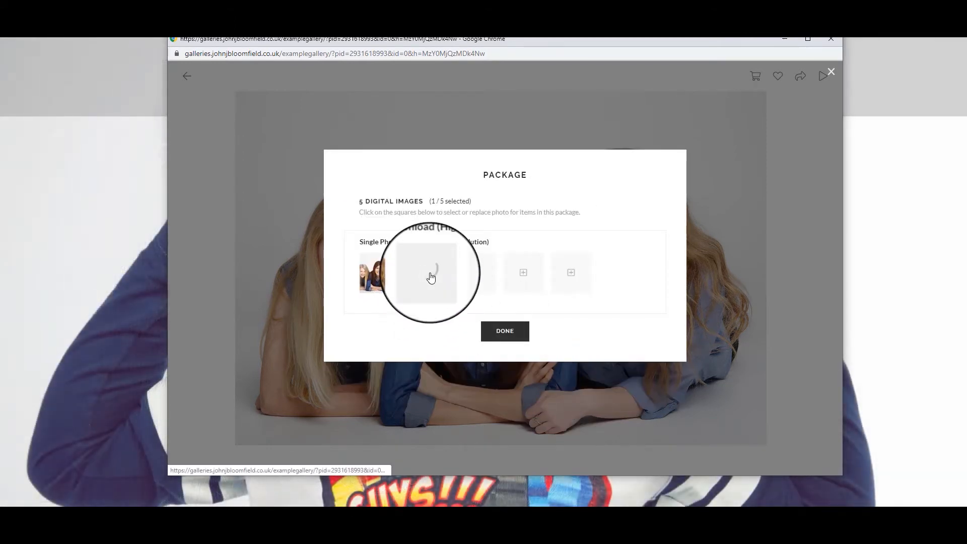
pyautogui.click(497, 239)
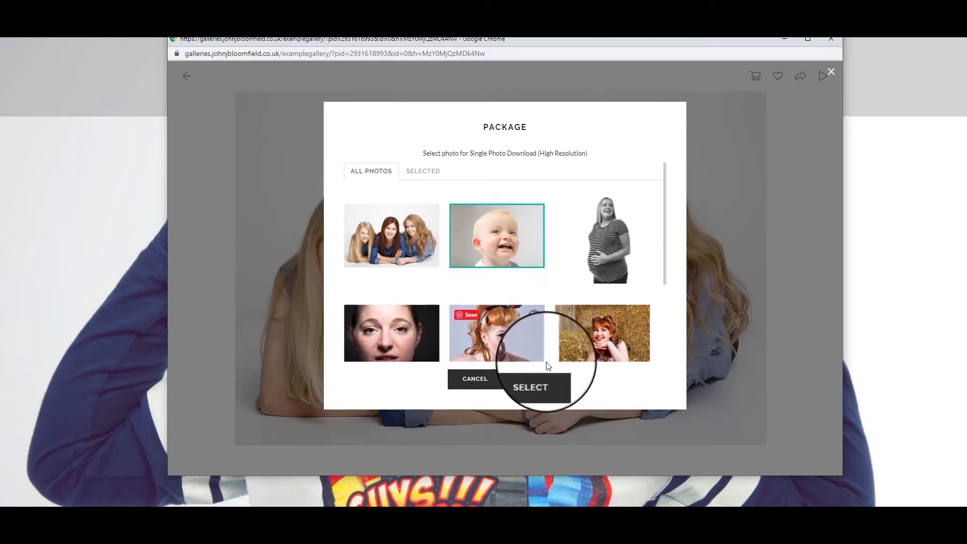
pyautogui.click(539, 379)
pyautogui.click(477, 275)
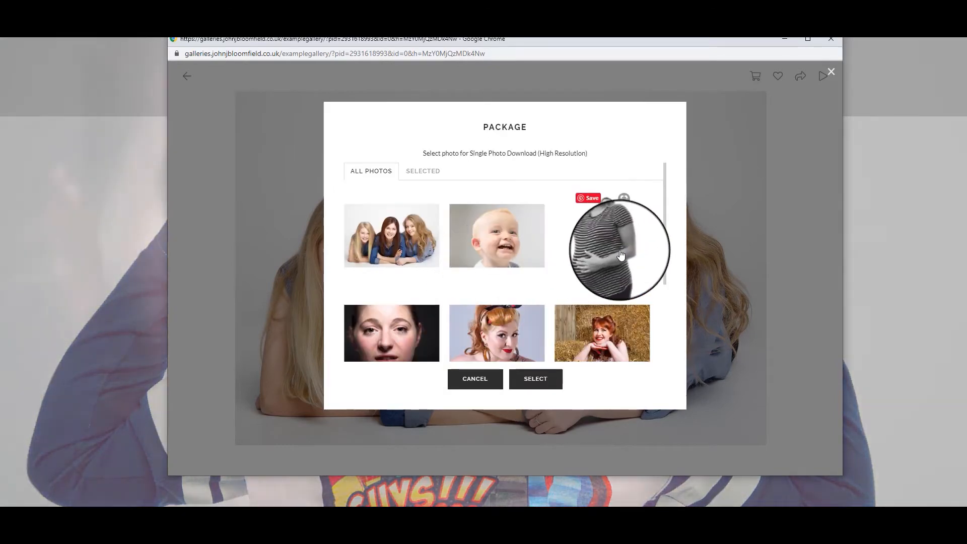
pyautogui.click(621, 256)
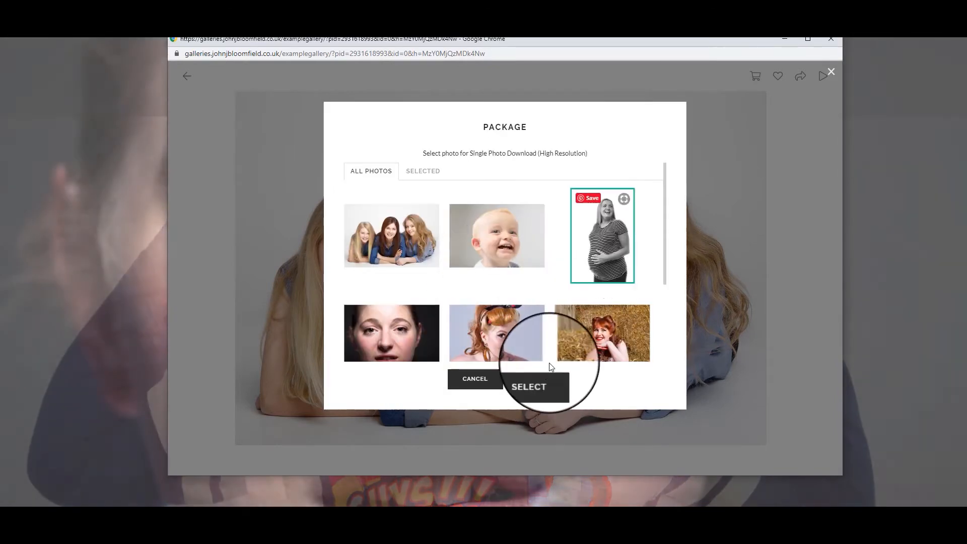
pyautogui.click(537, 379)
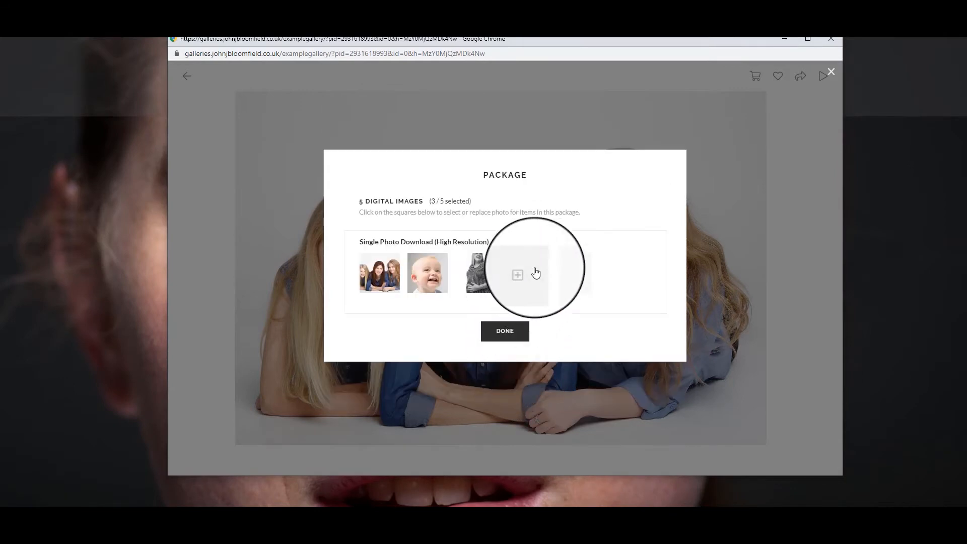
# Fill the last two slots with the dark portrait and hay-bale photo, showing the £32.50 cart
pyautogui.click(527, 273)
pyautogui.click(535, 380)
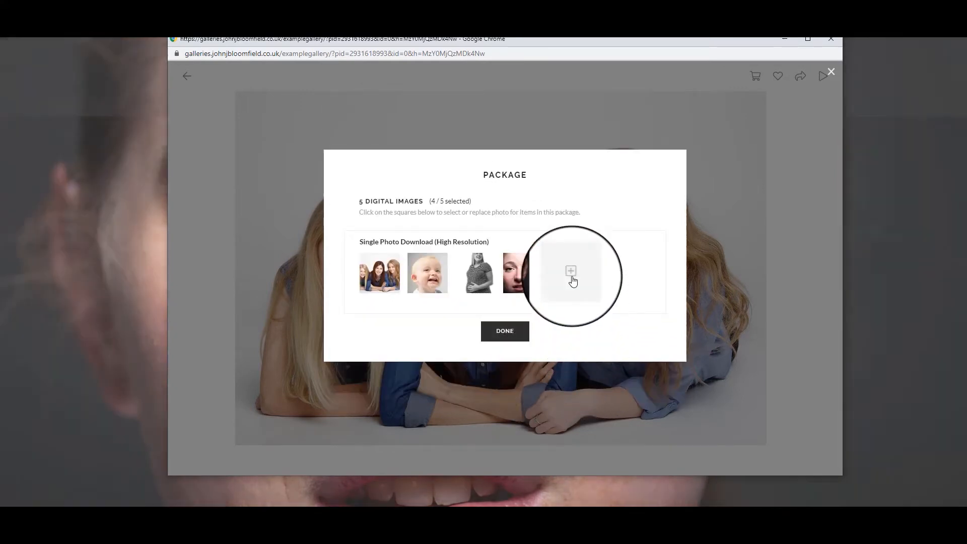
pyautogui.click(573, 275)
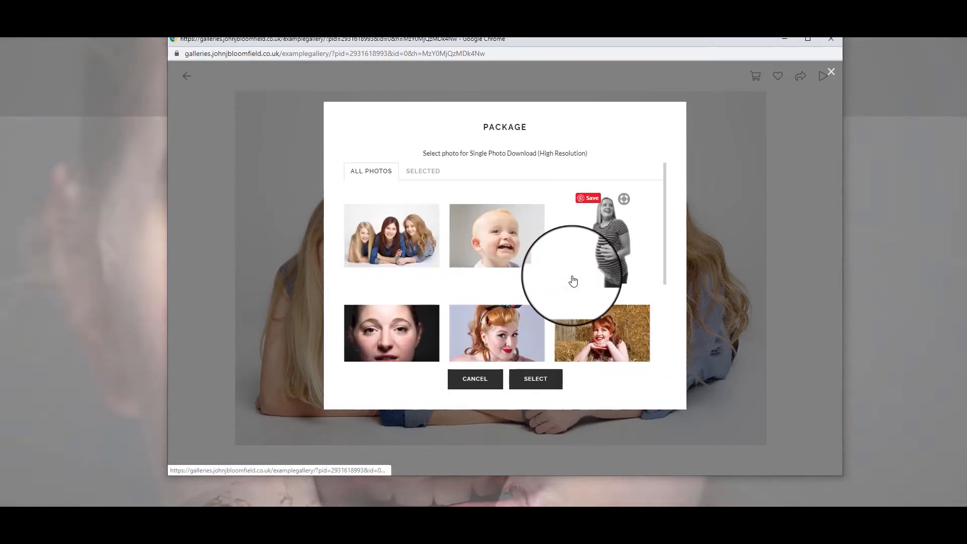
pyautogui.click(601, 330)
pyautogui.click(536, 382)
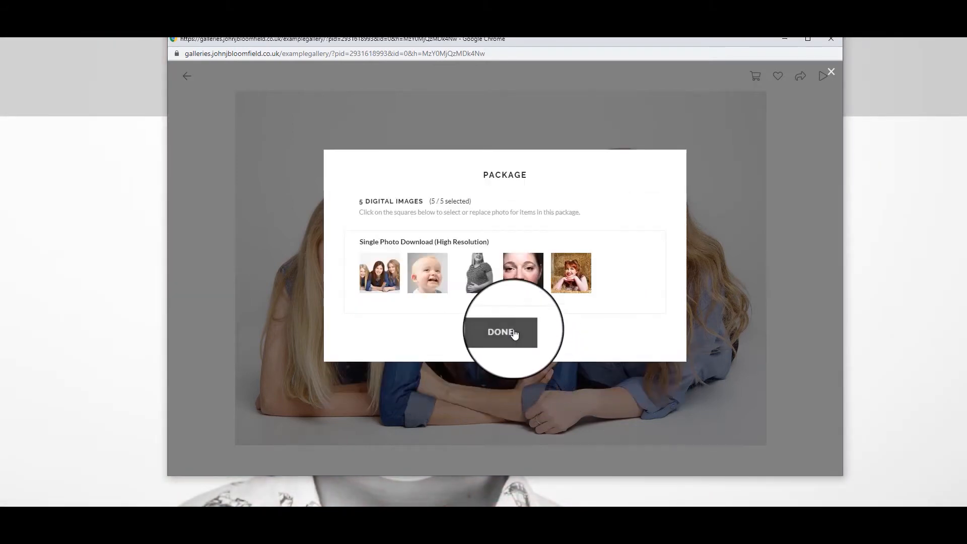
pyautogui.click(514, 334)
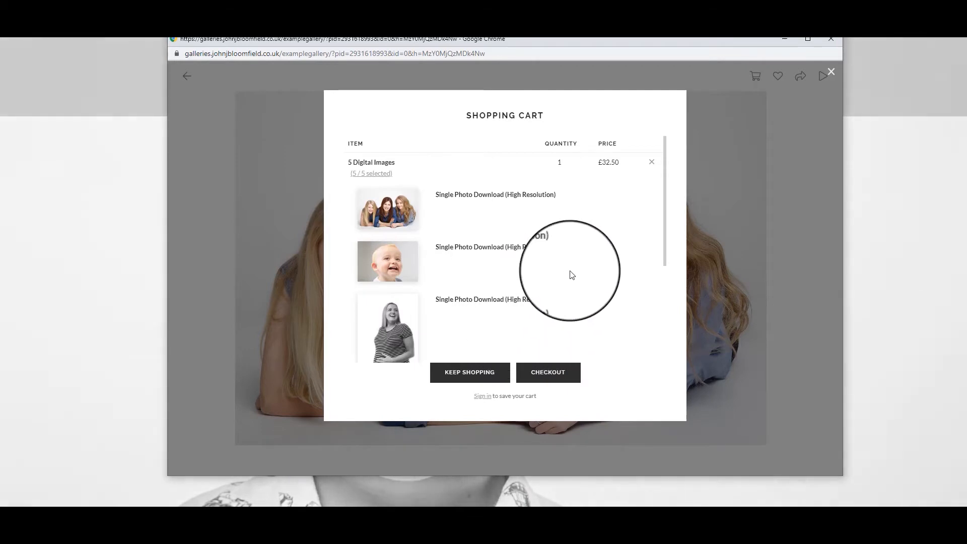
# Apply the copied coupon at checkout, discounting £32.50 for a £0.00 total
pyautogui.scroll(-5, 584, 285)
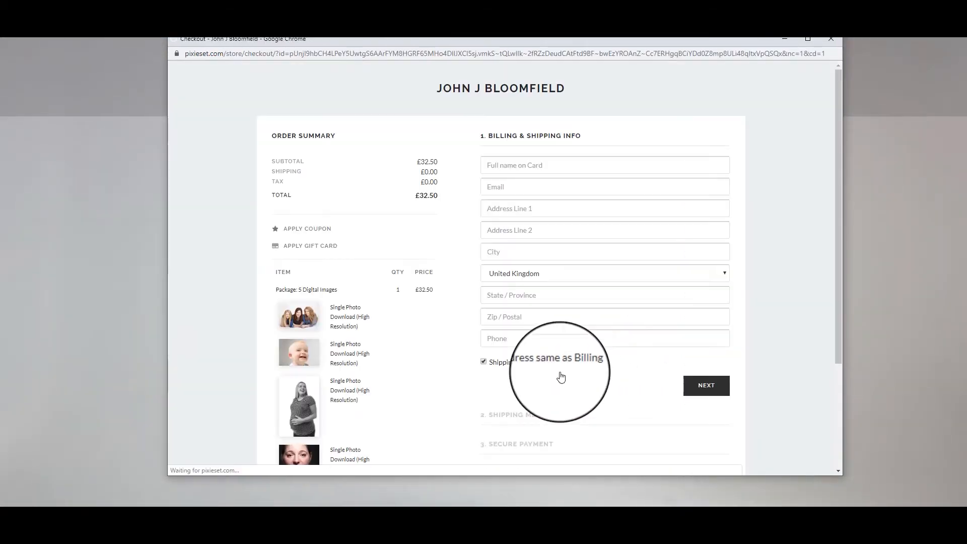
pyautogui.scroll(-2, 390, 274)
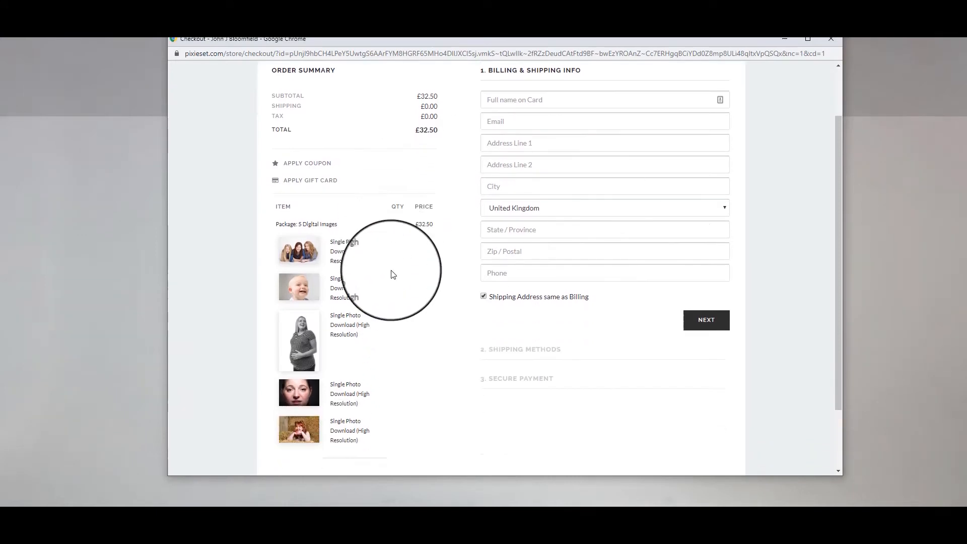
pyautogui.scroll(2, 391, 274)
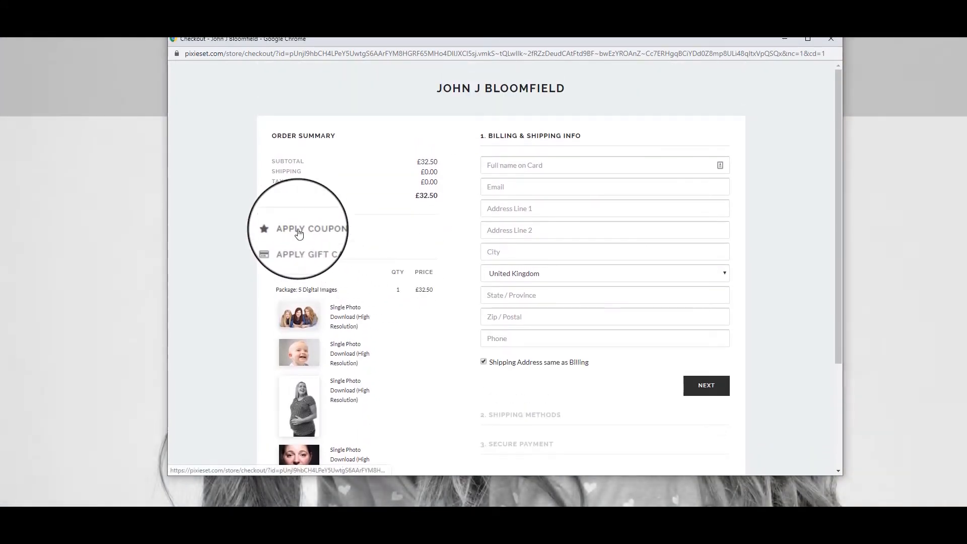
pyautogui.click(303, 230)
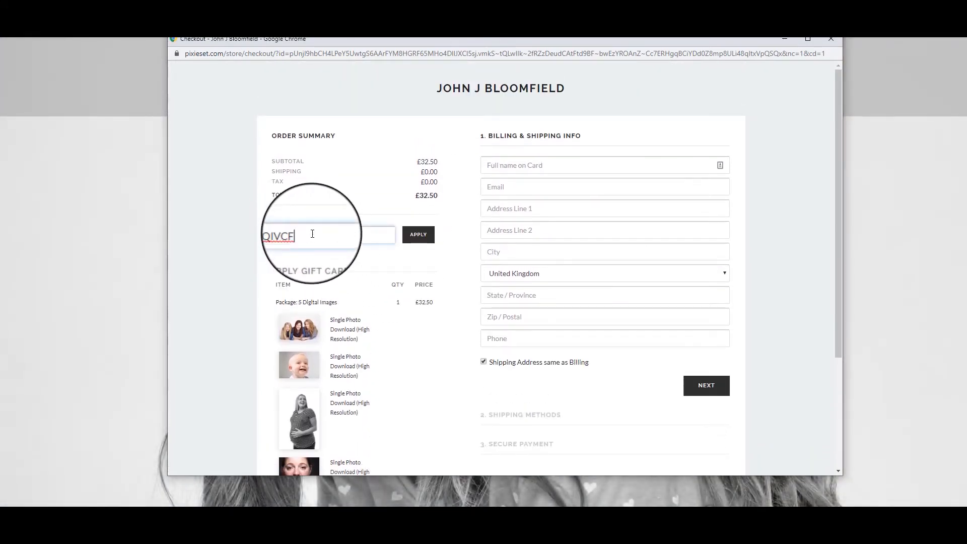
pyautogui.click(423, 239)
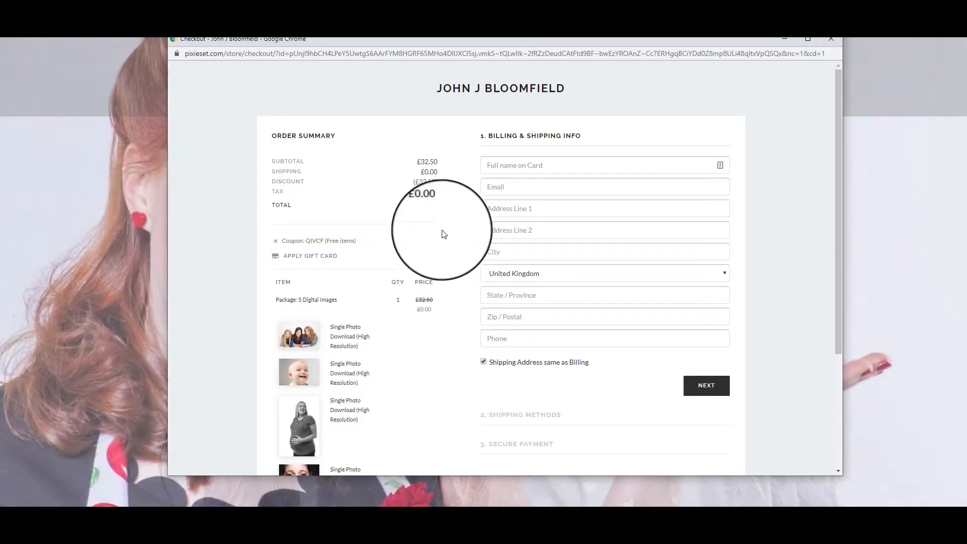
pyautogui.scroll(-3, 400, 394)
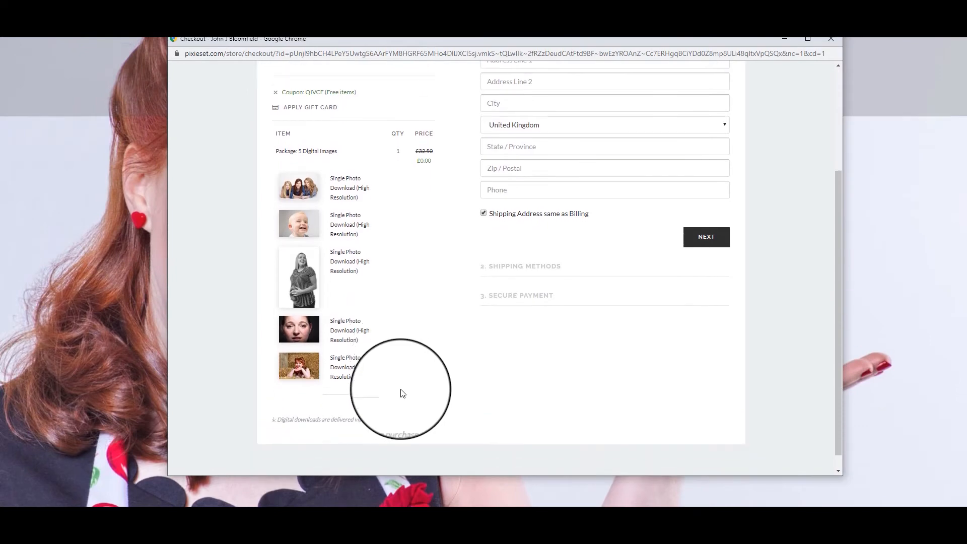
pyautogui.scroll(3, 611, 396)
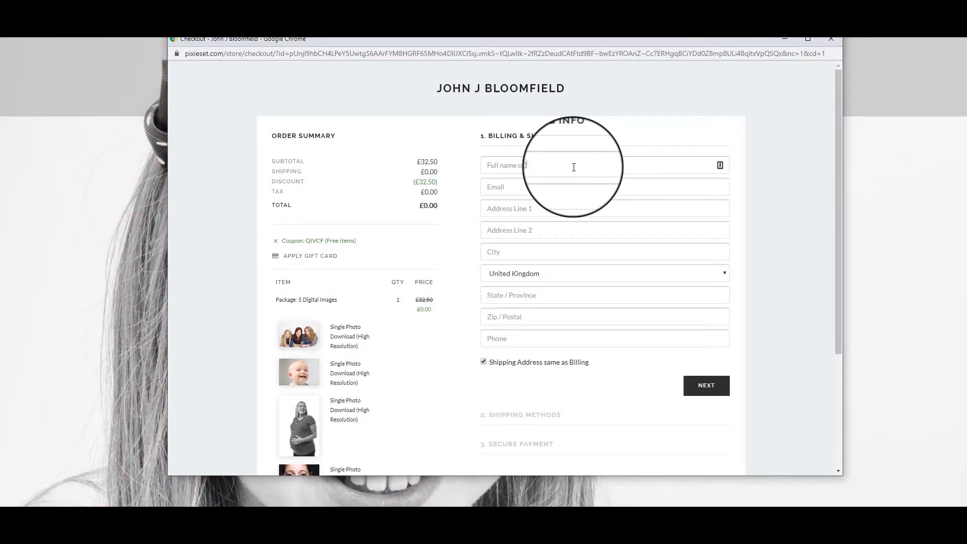
# Fill in the billing full name, e-mail, address, city and postcode
pyautogui.press('Tab')
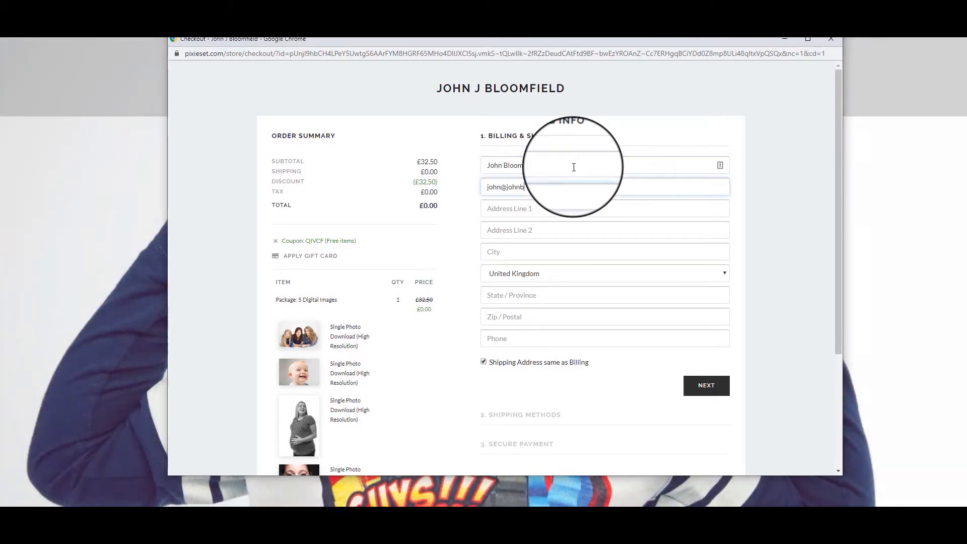
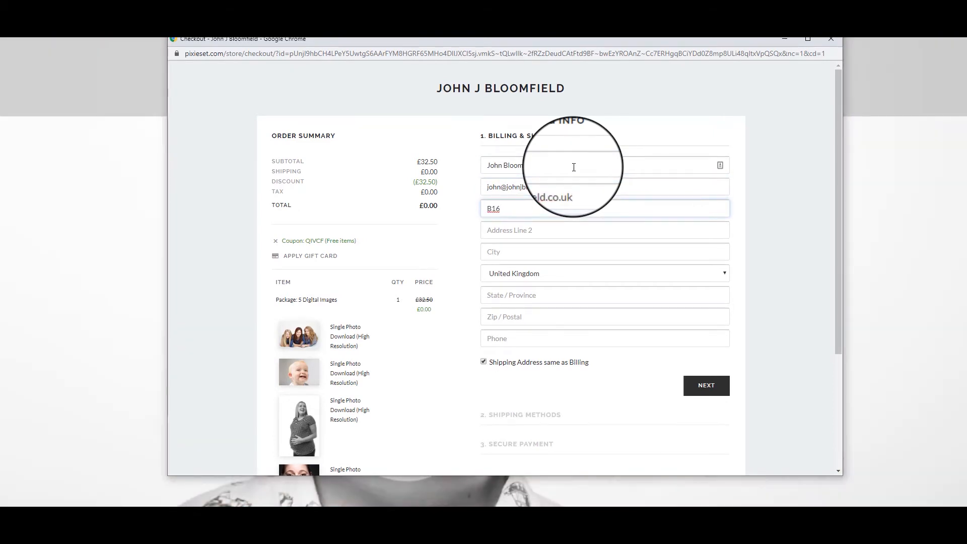
pyautogui.press('Tab')
pyautogui.press('Tab')
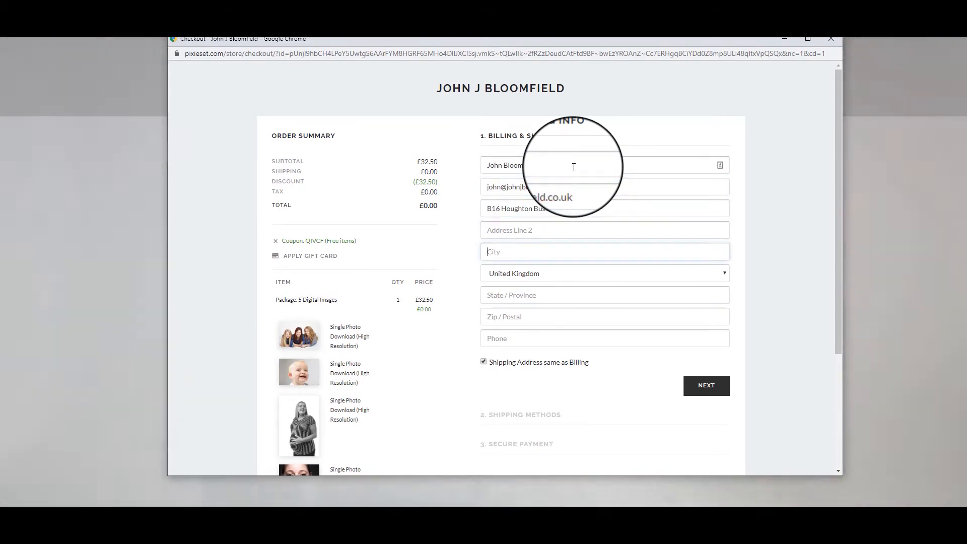
pyautogui.write('Houghton le Spring')
pyautogui.press('Tab')
pyautogui.press('Tab')
pyautogui.press('Tab')
pyautogui.write('DH5 8BJ')
# Confirm billing and shipping, place the free order, and close the gallery window
pyautogui.click(707, 386)
pyautogui.click(705, 314)
pyautogui.click(705, 437)
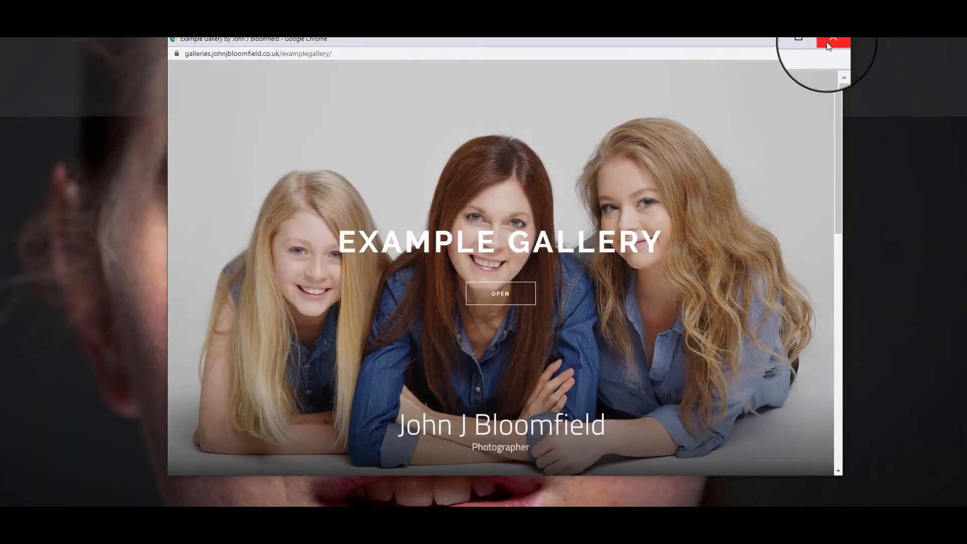
pyautogui.click(831, 41)
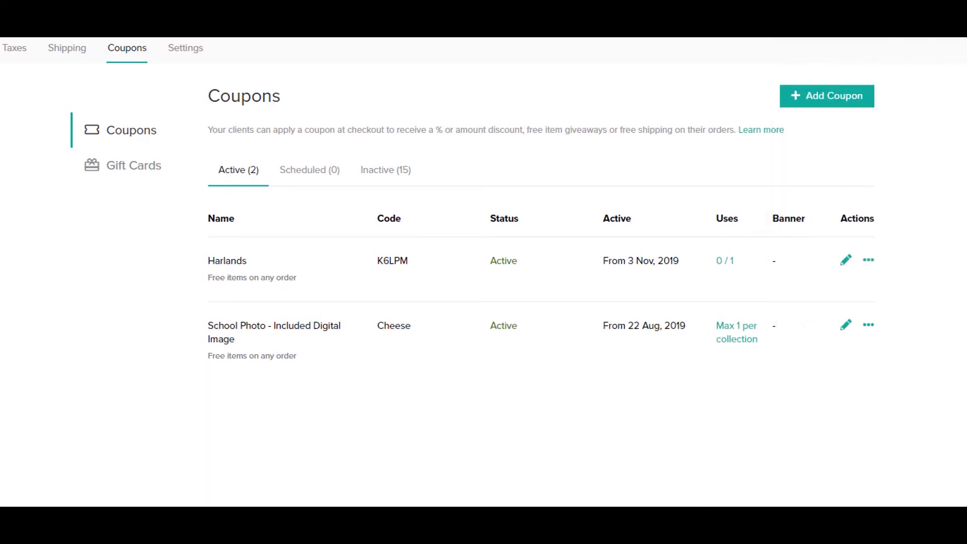
# Start a new named free-giveaway coupon with a generated code
pyautogui.click(818, 101)
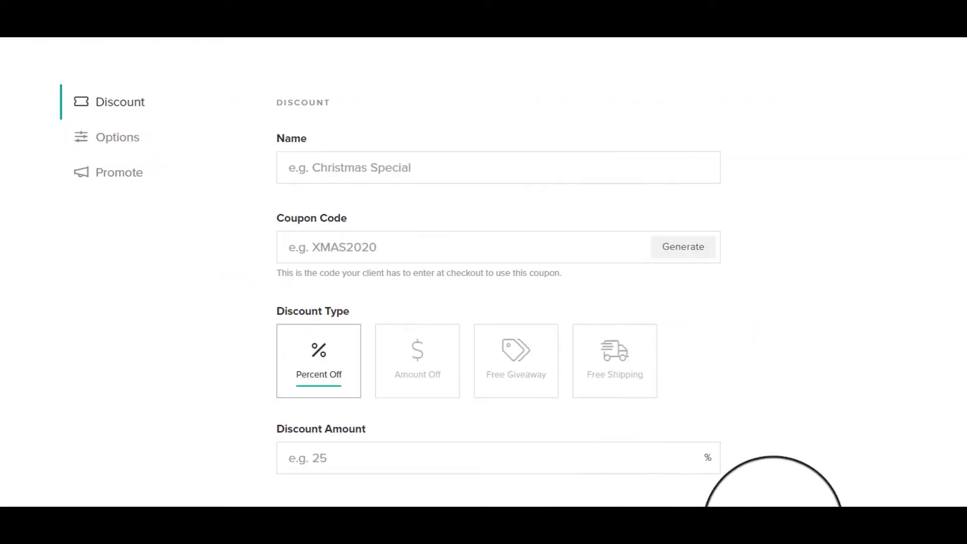
pyautogui.click(386, 175)
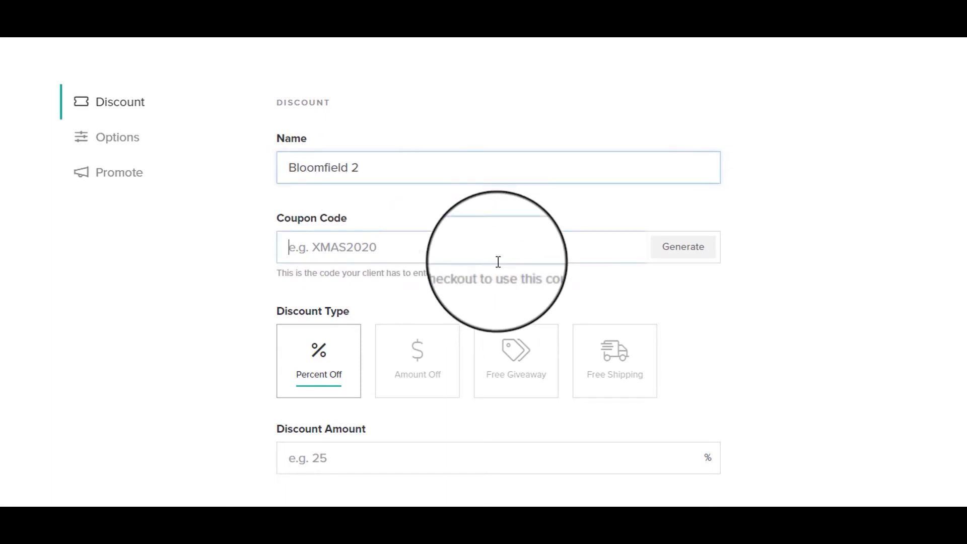
pyautogui.click(700, 252)
pyautogui.click(511, 347)
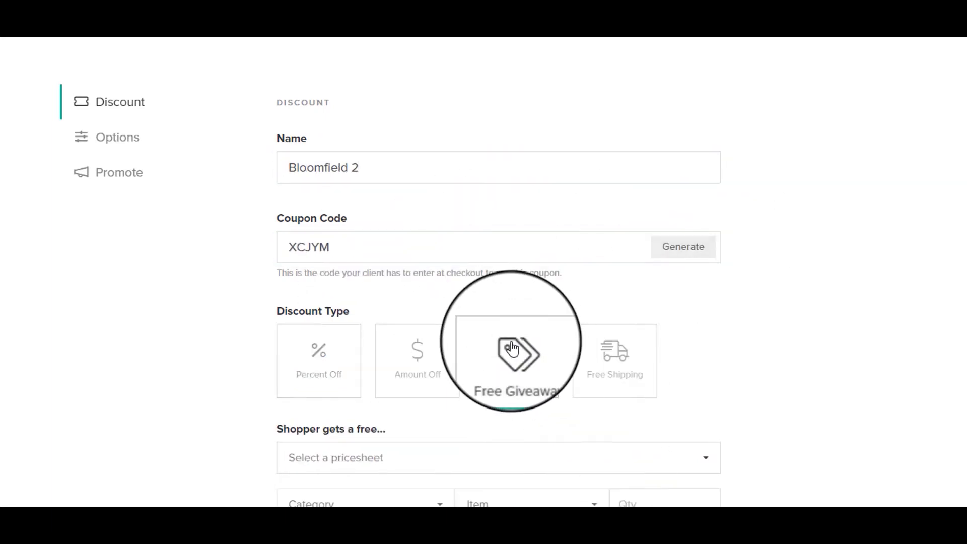
# Grant 5 Single Photo Download (High Resolution) items from My List's Digital Download category
pyautogui.scroll(-4, 770, 443)
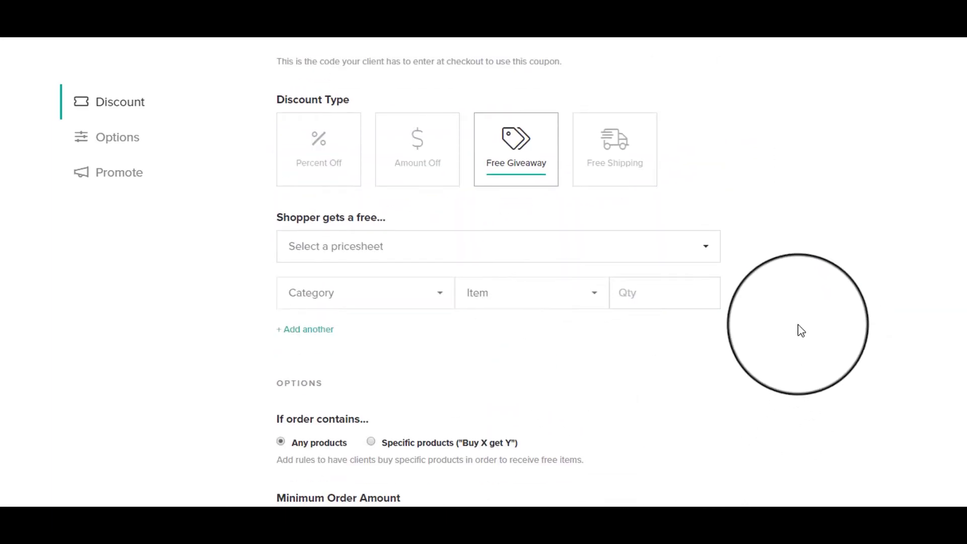
pyautogui.click(632, 252)
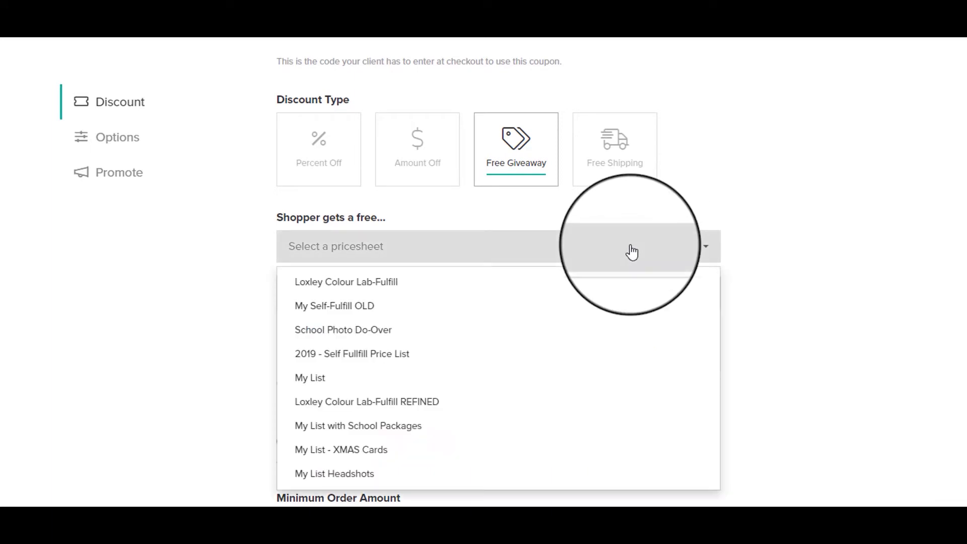
pyautogui.click(339, 379)
pyautogui.click(355, 353)
pyautogui.click(574, 293)
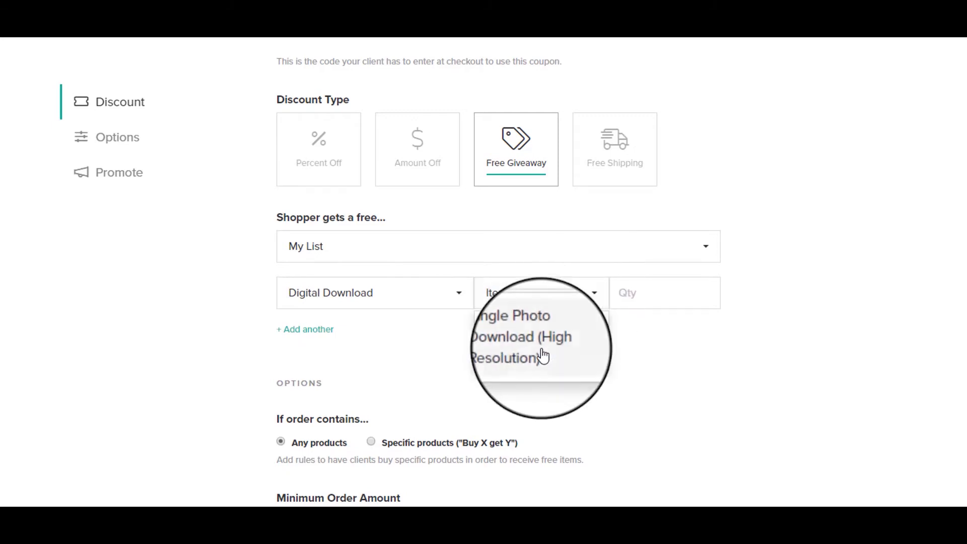
pyautogui.click(514, 342)
pyautogui.click(644, 291)
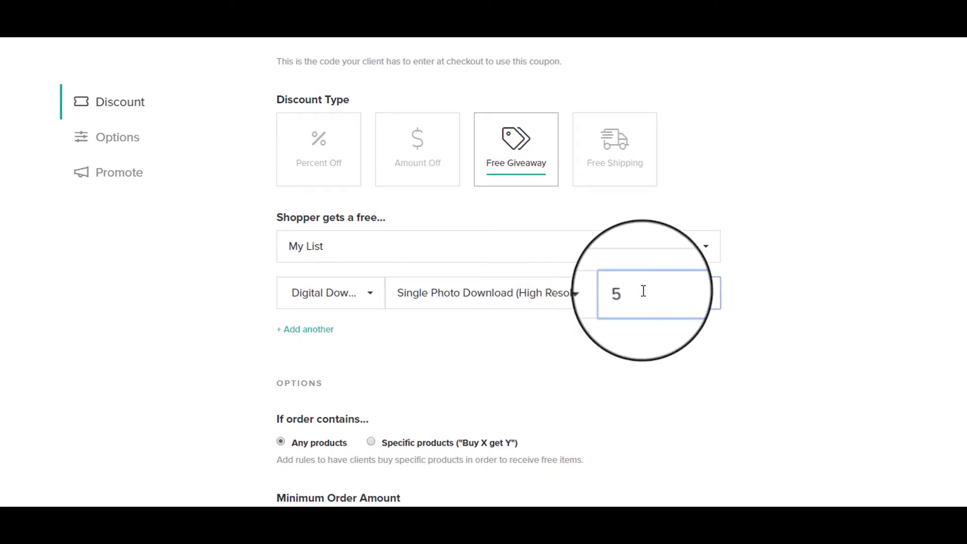
# Limit the coupon's total uses to 1
pyautogui.scroll(-5, 887, 385)
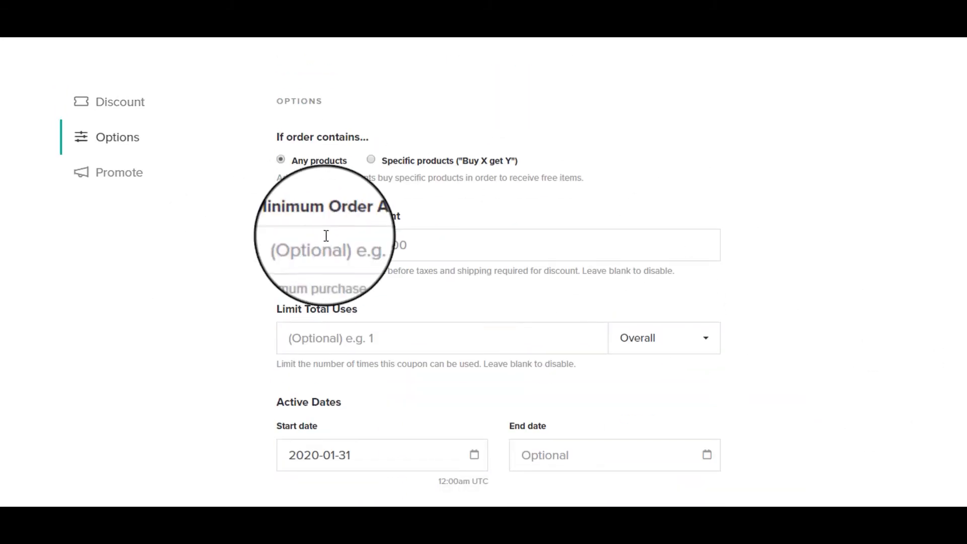
pyautogui.click(470, 332)
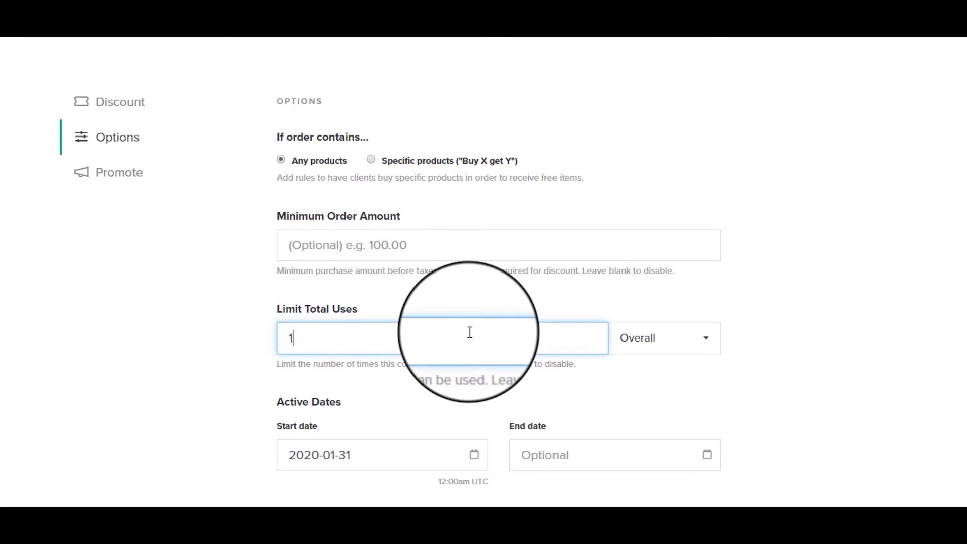
pyautogui.click(948, 413)
pyautogui.scroll(-3, 948, 413)
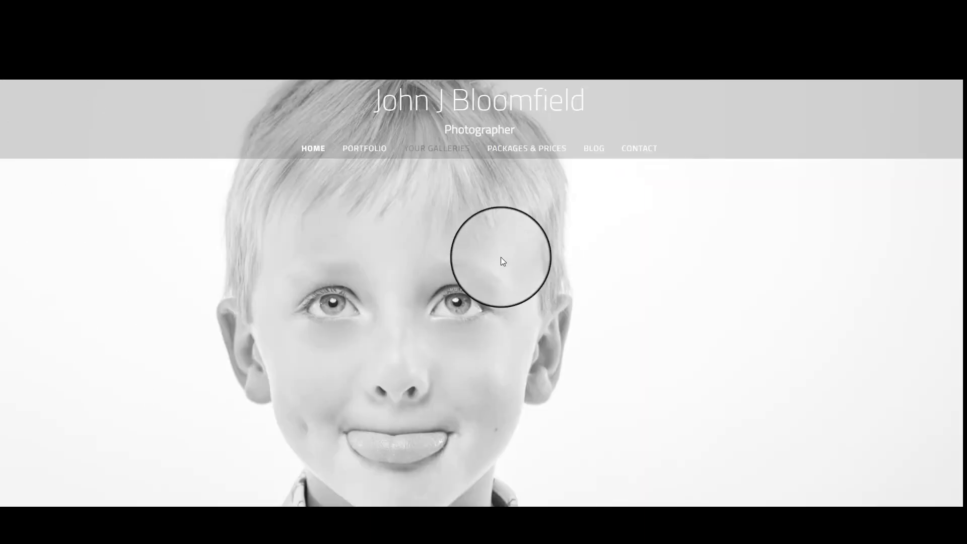
# Open the Example Gallery from the photographer's website and enlarge the family photo
pyautogui.click(445, 155)
pyautogui.scroll(-10, 621, 349)
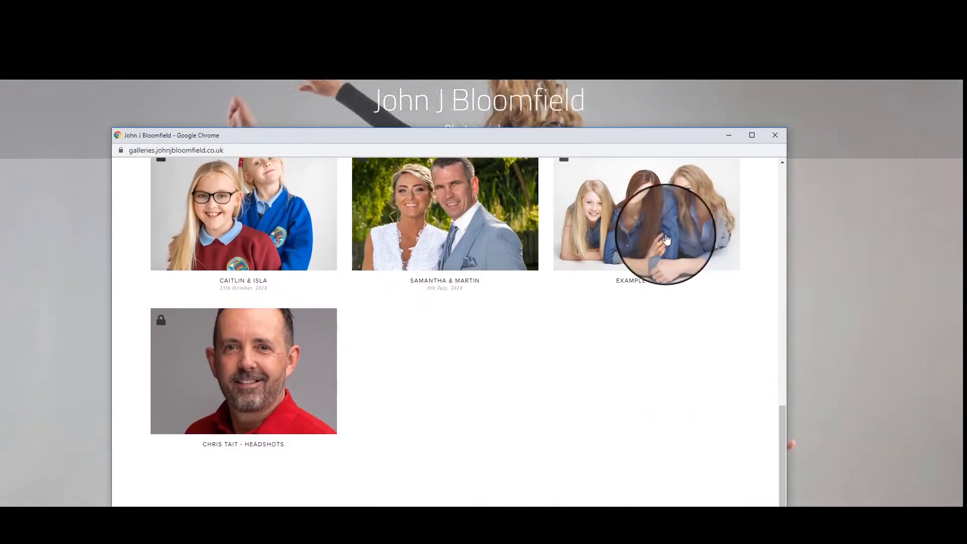
pyautogui.click(647, 234)
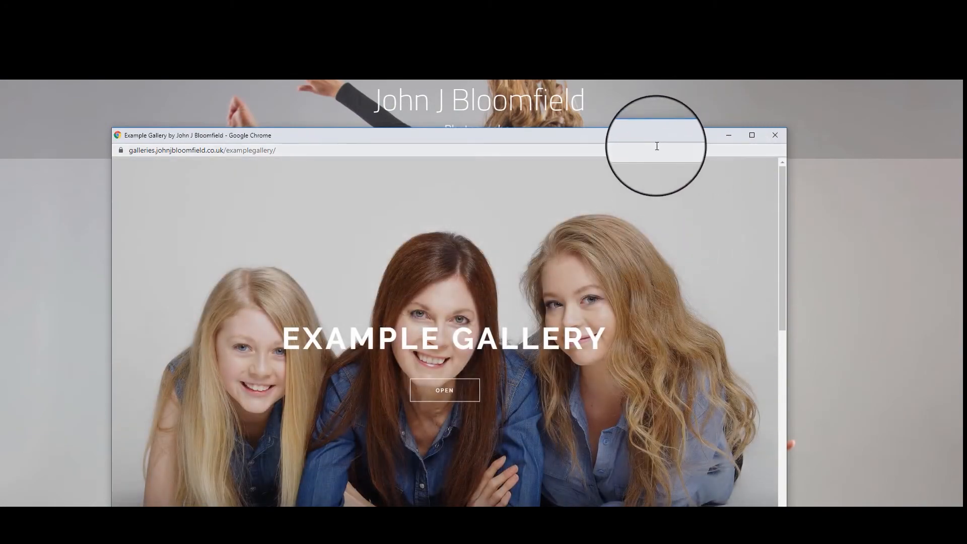
pyautogui.moveTo(655, 136); pyautogui.dragTo(695, 47)
pyautogui.click(497, 314)
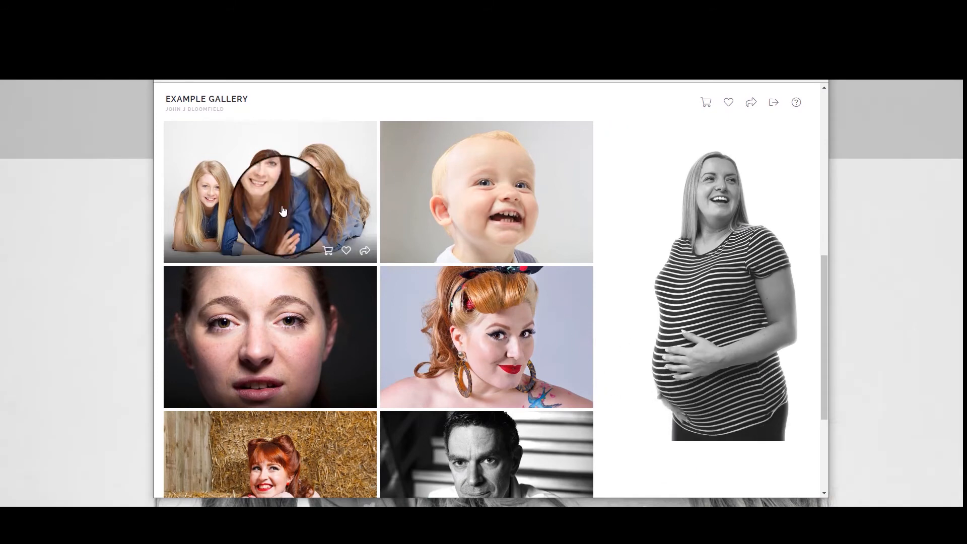
pyautogui.click(285, 218)
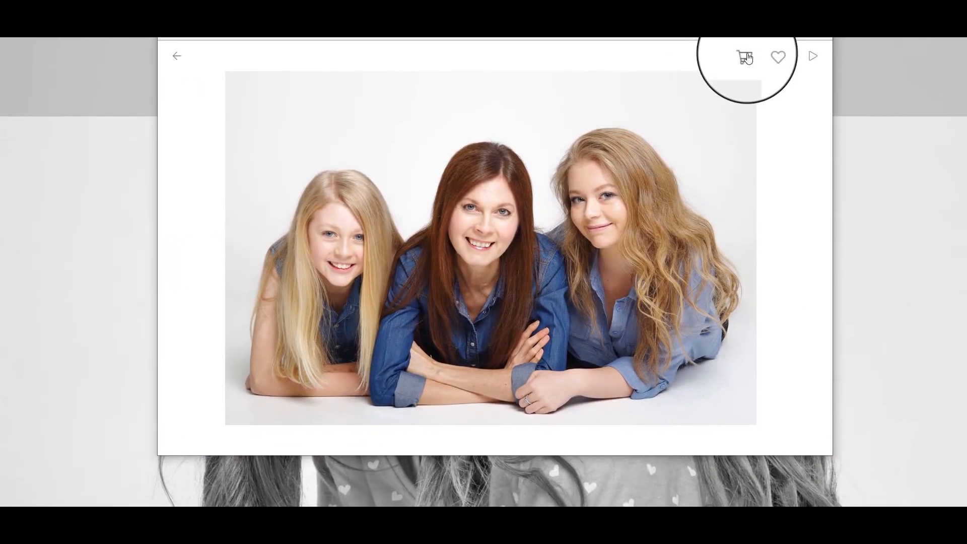
# Add a single high-resolution download of the family photo, then browse the next images
pyautogui.click(746, 57)
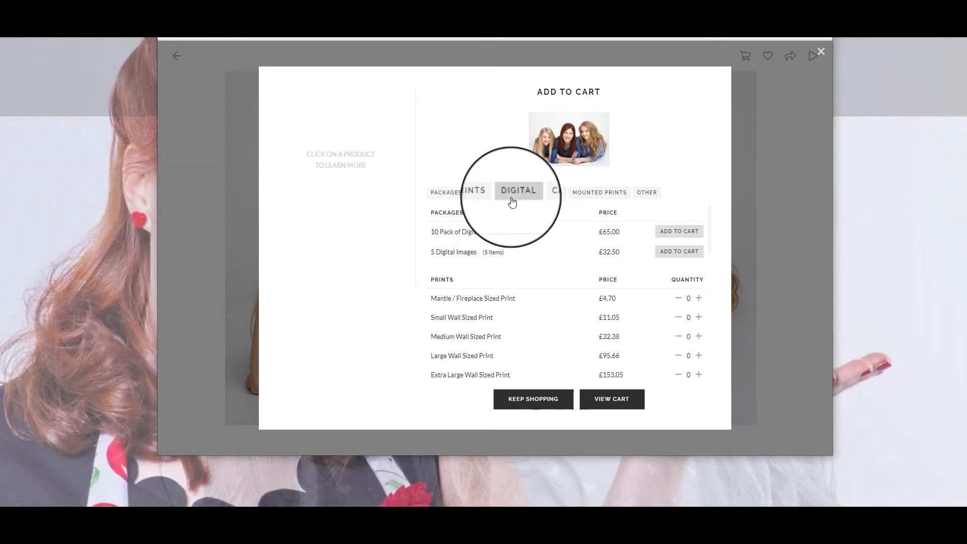
pyautogui.click(512, 202)
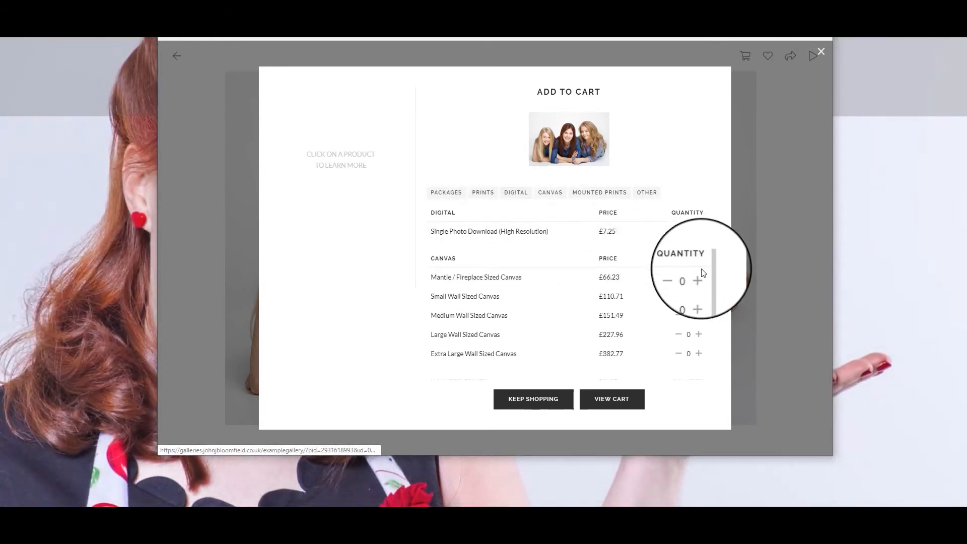
pyautogui.click(699, 231)
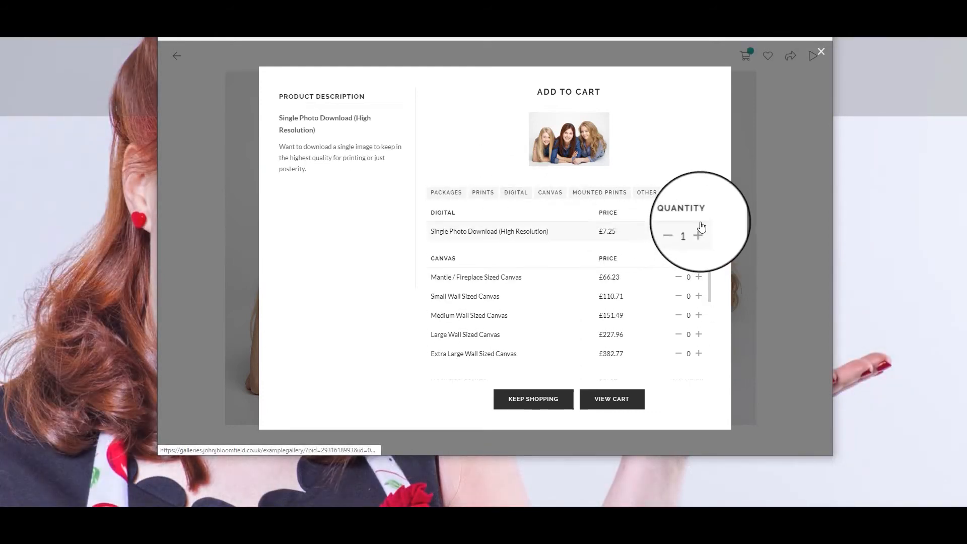
pyautogui.click(546, 401)
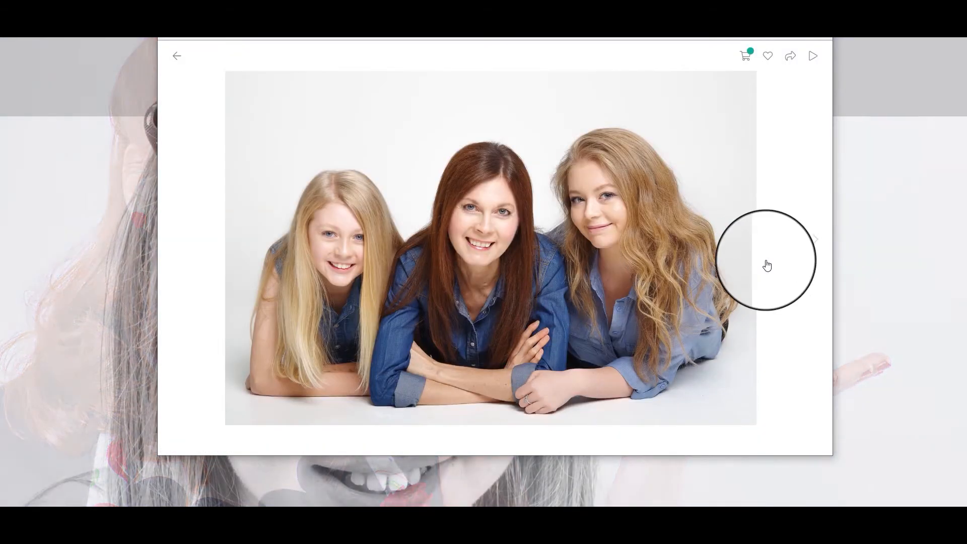
pyautogui.click(814, 242)
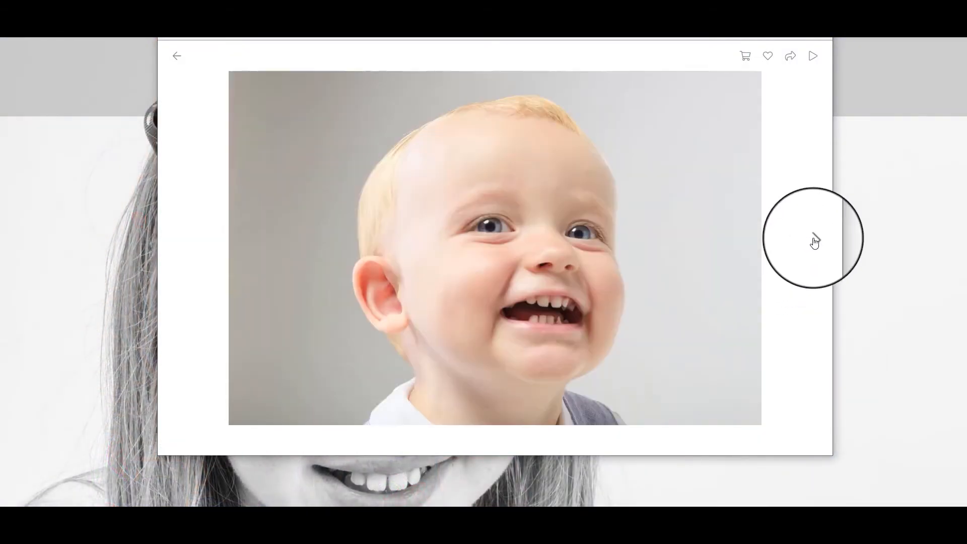
pyautogui.click(815, 241)
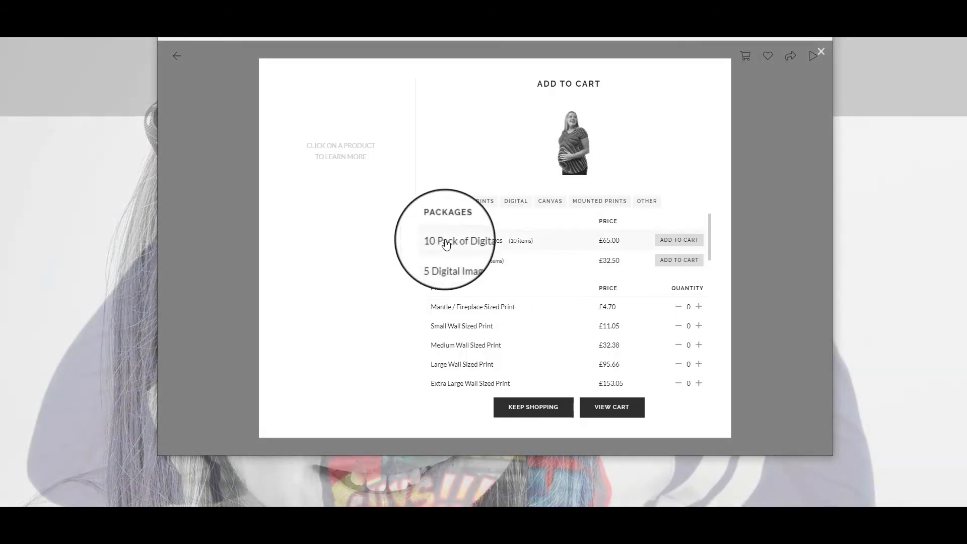
pyautogui.scroll(-2, 585, 305)
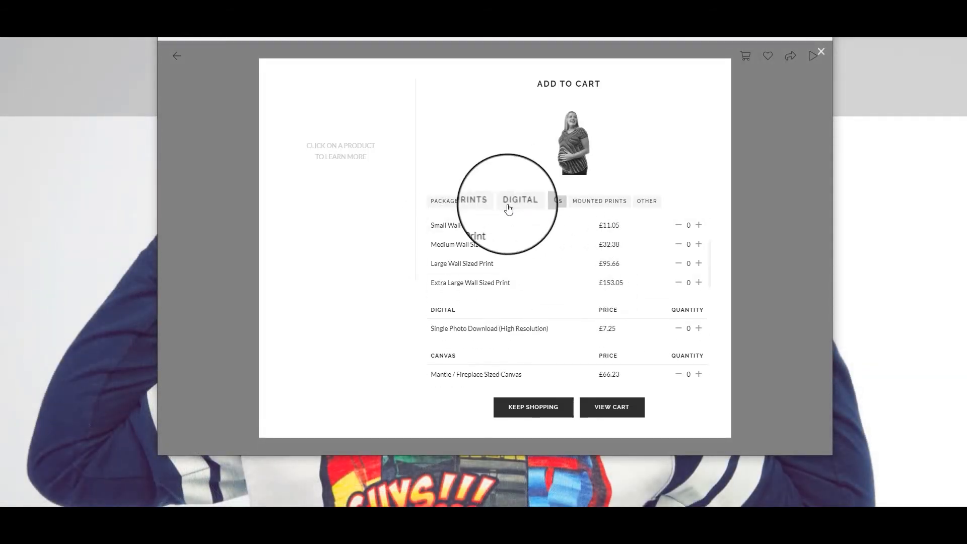
pyautogui.click(524, 201)
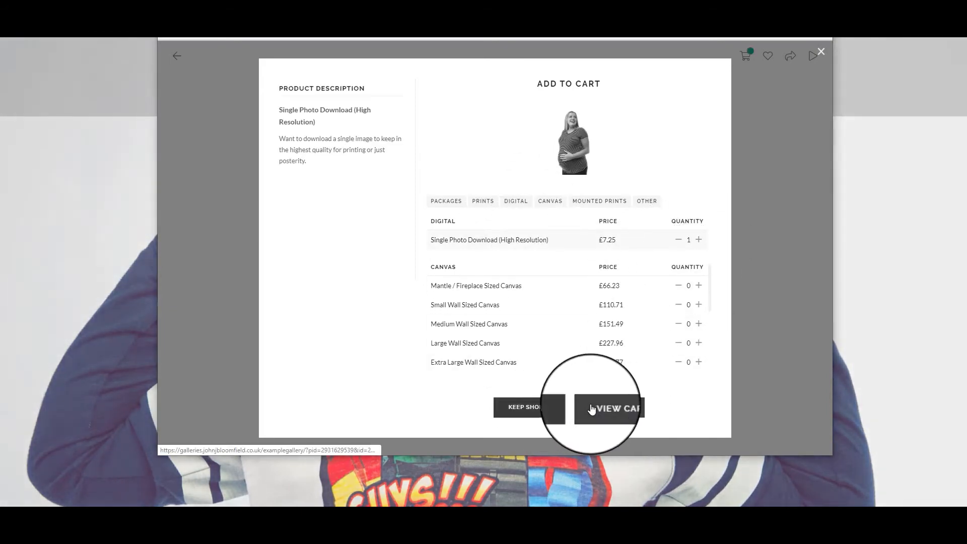
pyautogui.click(550, 410)
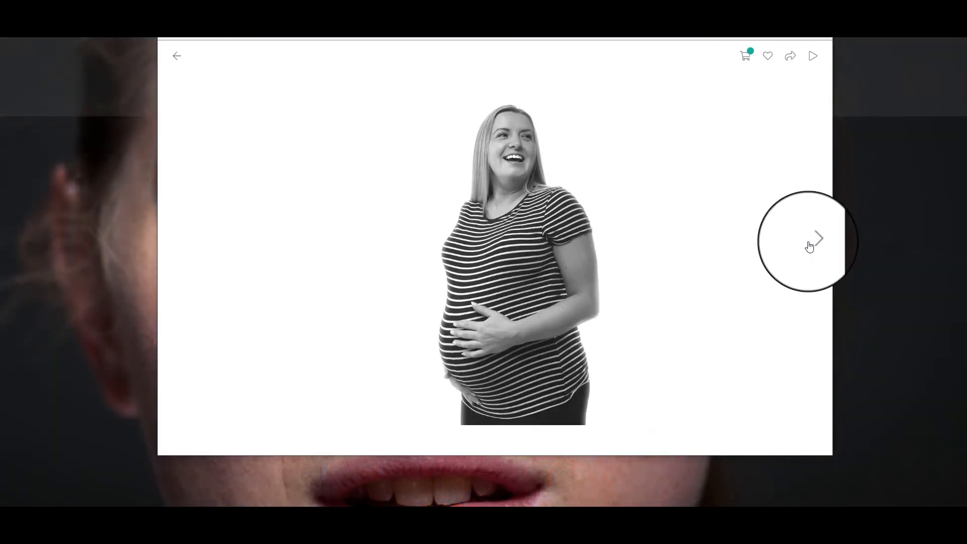
# Add a single photo download of the close-up portrait
pyautogui.click(810, 247)
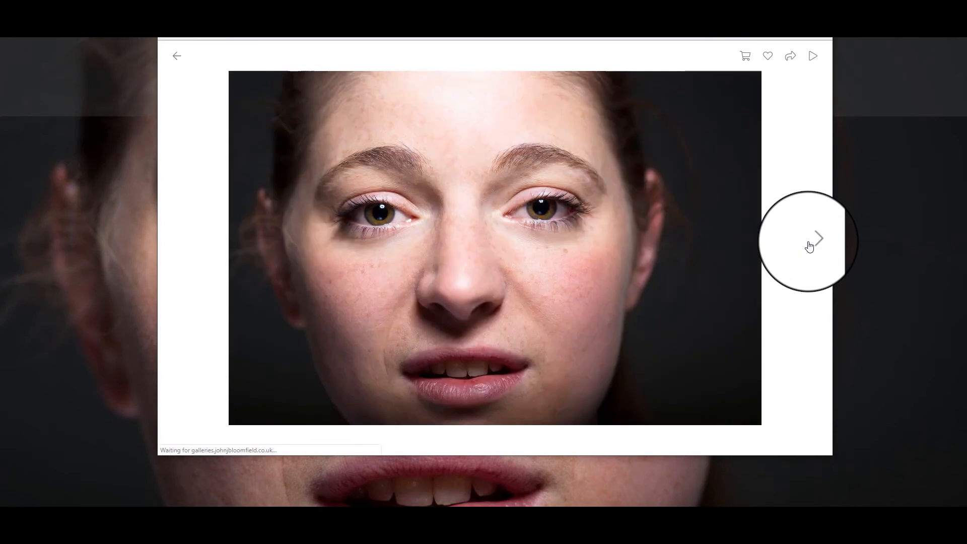
pyautogui.click(741, 64)
pyautogui.scroll(-3, 524, 328)
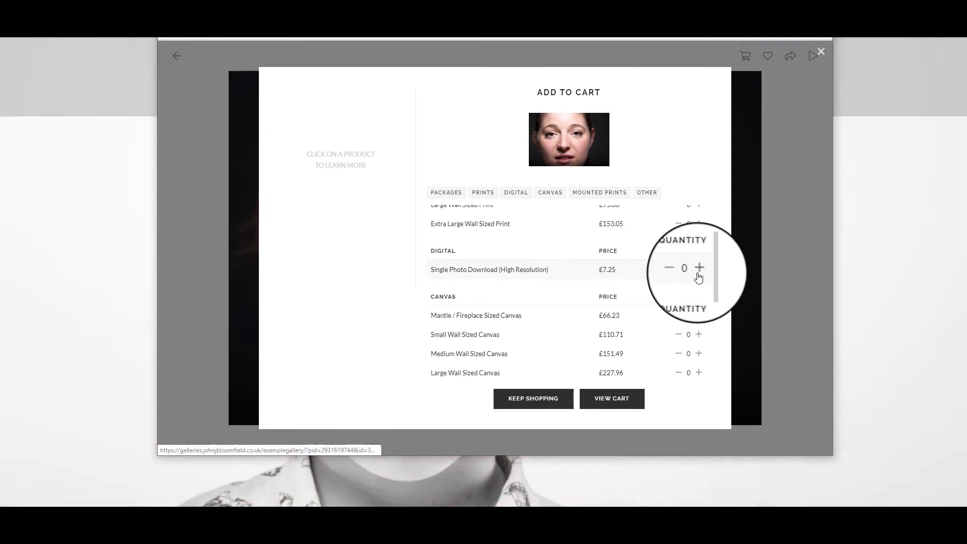
pyautogui.click(698, 270)
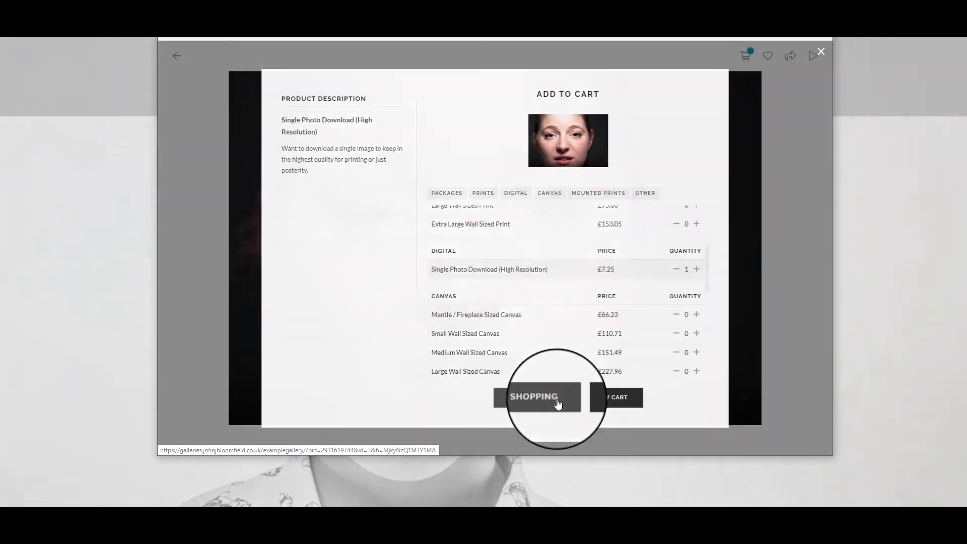
pyautogui.click(553, 402)
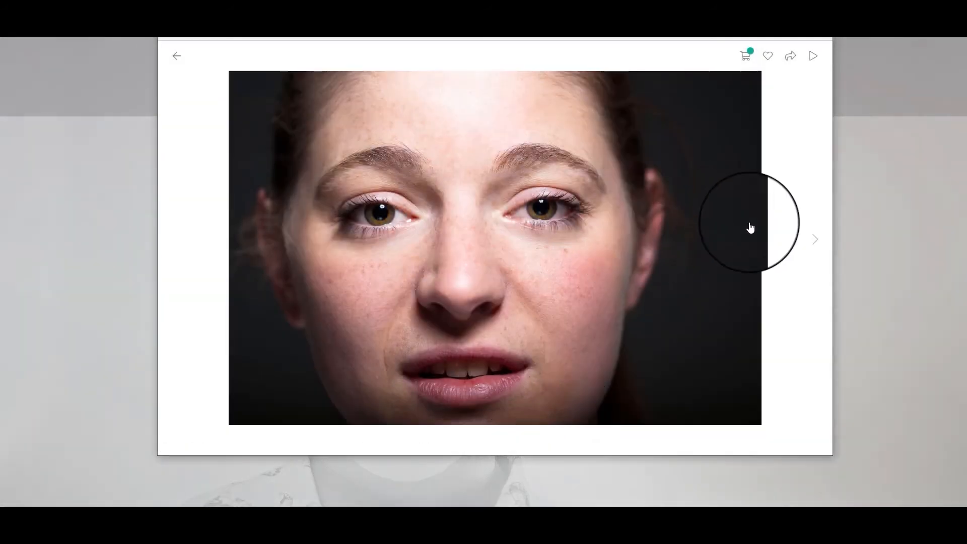
# Add a single photo download of the straw-bale photo
pyautogui.click(812, 241)
pyautogui.click(812, 241)
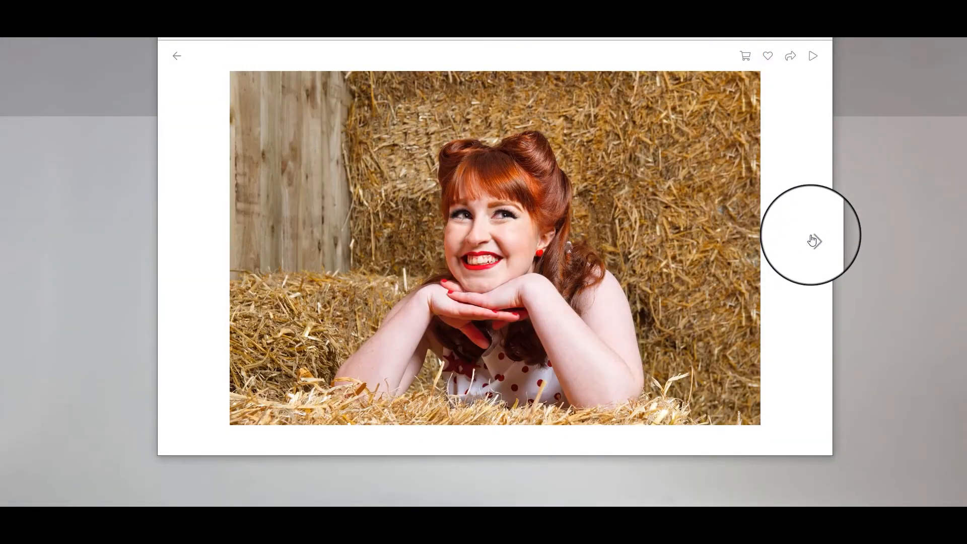
pyautogui.click(745, 56)
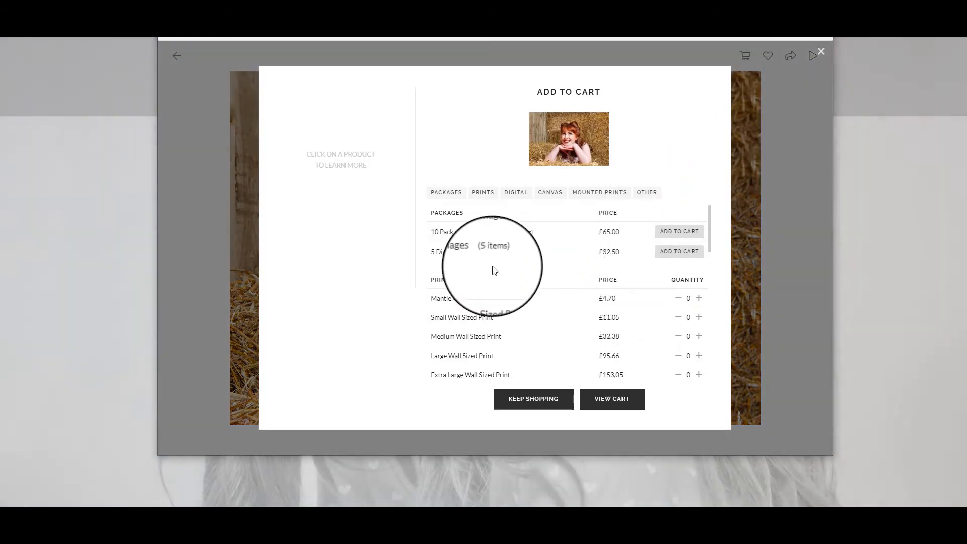
pyautogui.scroll(-4, 574, 272)
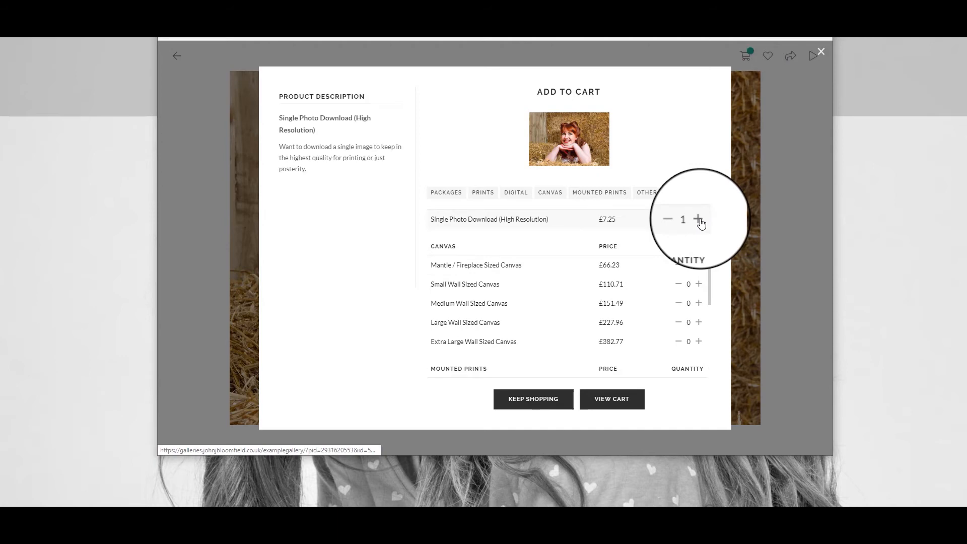
pyautogui.click(552, 403)
# Add a download of the man's black-and-white portrait and open the cart
pyautogui.click(810, 239)
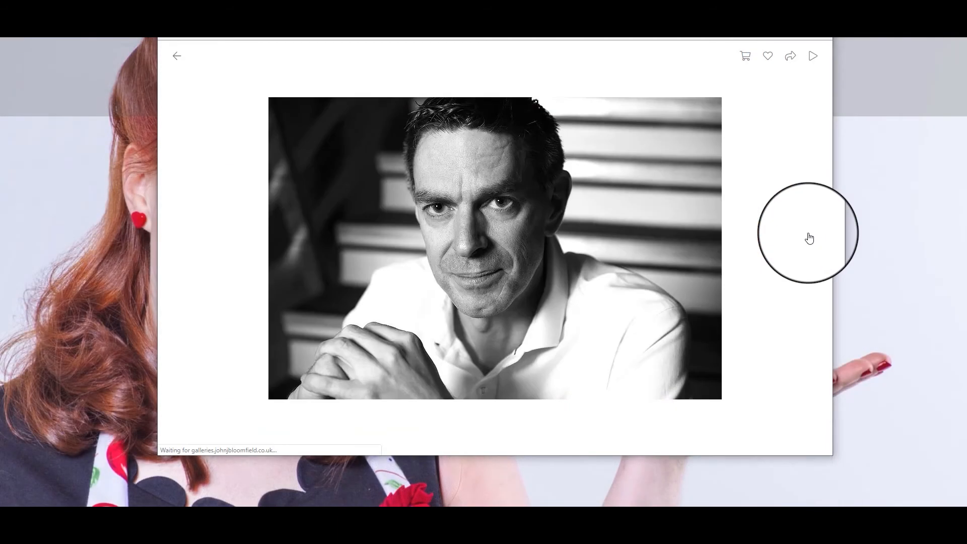
pyautogui.click(746, 56)
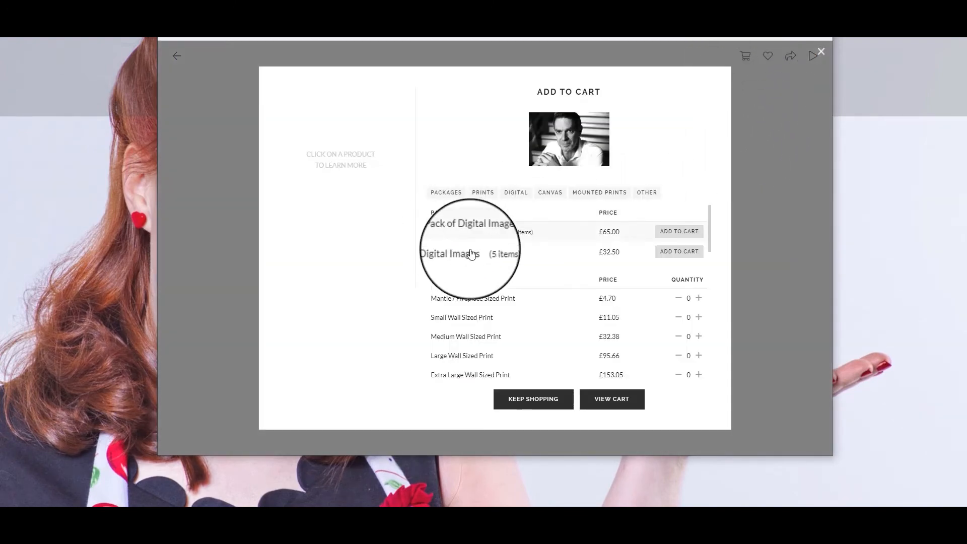
pyautogui.scroll(-3, 490, 259)
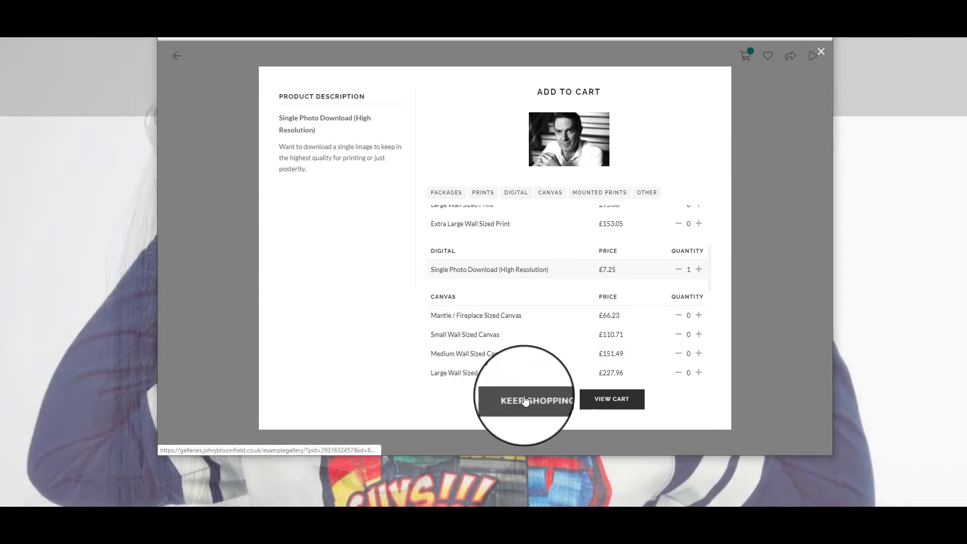
pyautogui.click(547, 402)
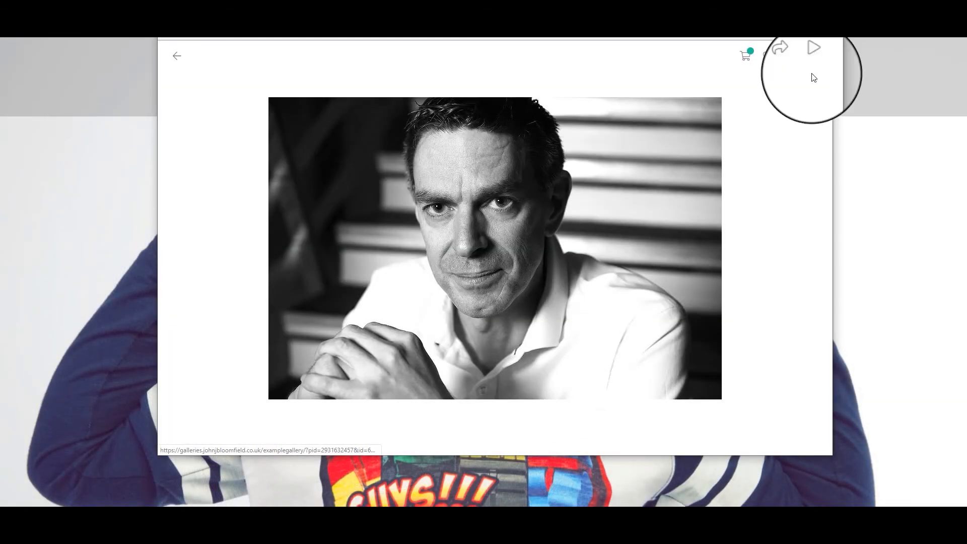
pyautogui.click(748, 58)
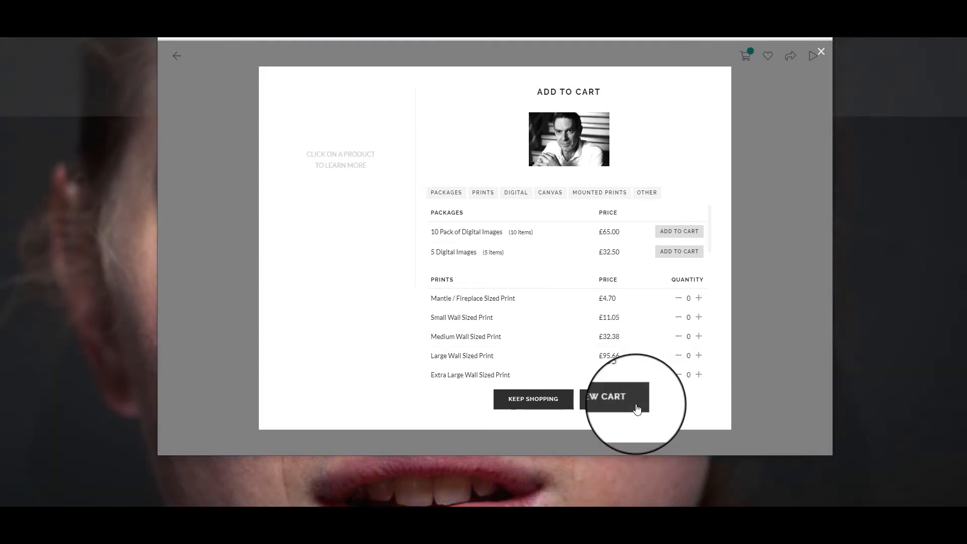
pyautogui.click(636, 409)
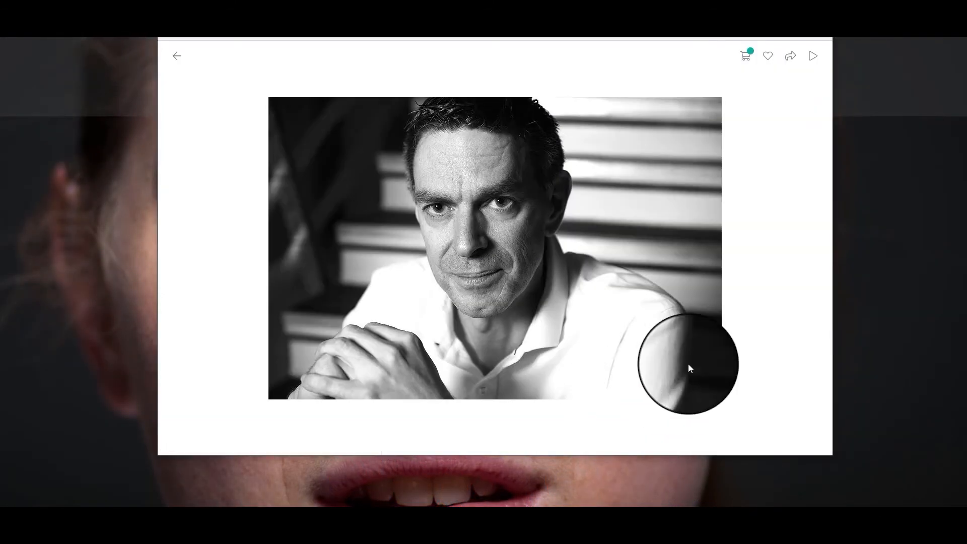
# Scroll through the five Single Photo Download items and the £36.25 subtotal
pyautogui.scroll(-3, 540, 211)
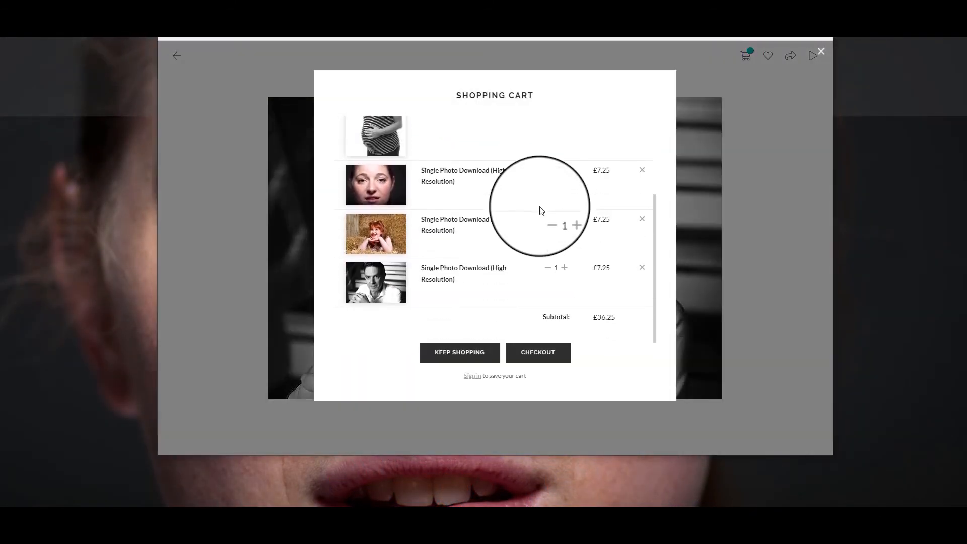
pyautogui.scroll(5, 464, 238)
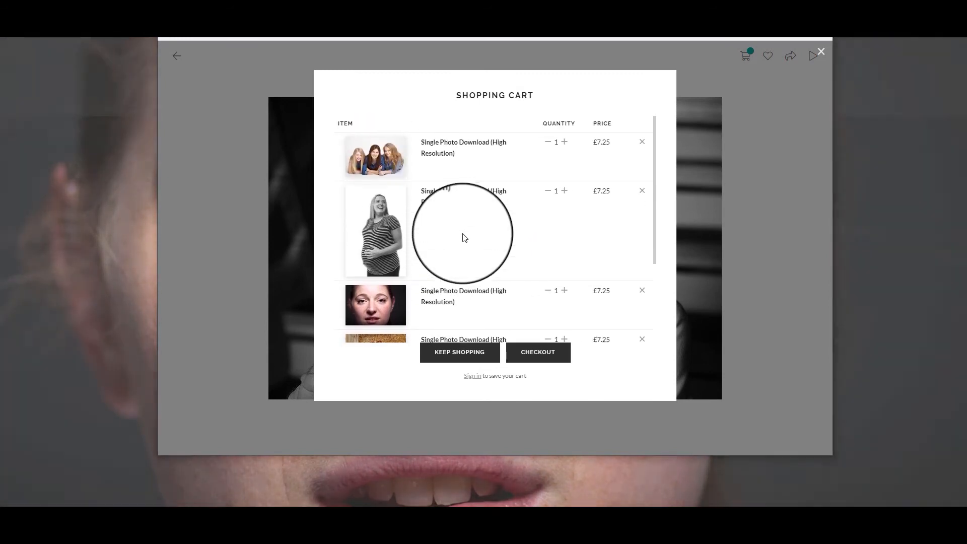
pyautogui.scroll(-4, 508, 232)
pyautogui.scroll(-1, 510, 232)
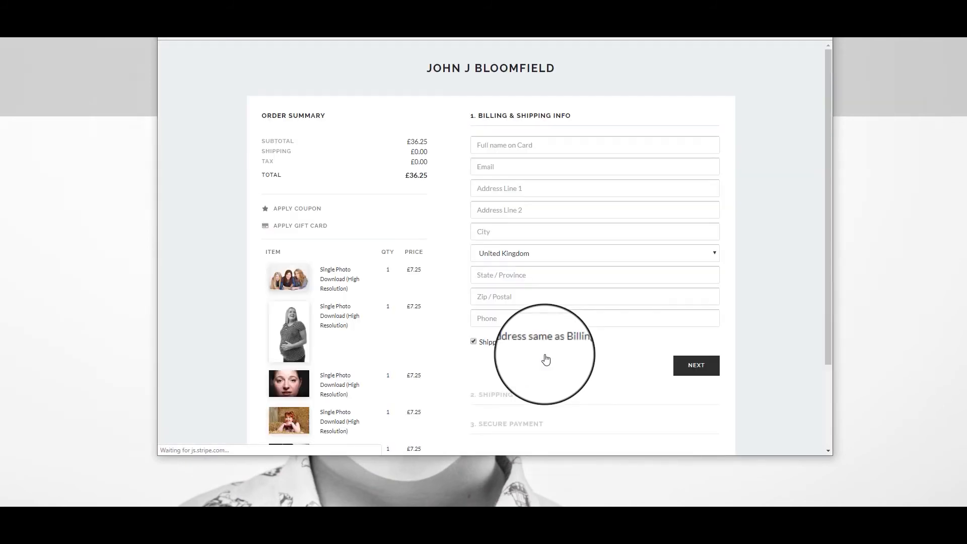
# Apply the generated coupon code so the £36.25 order totals £0.00
pyautogui.click(294, 208)
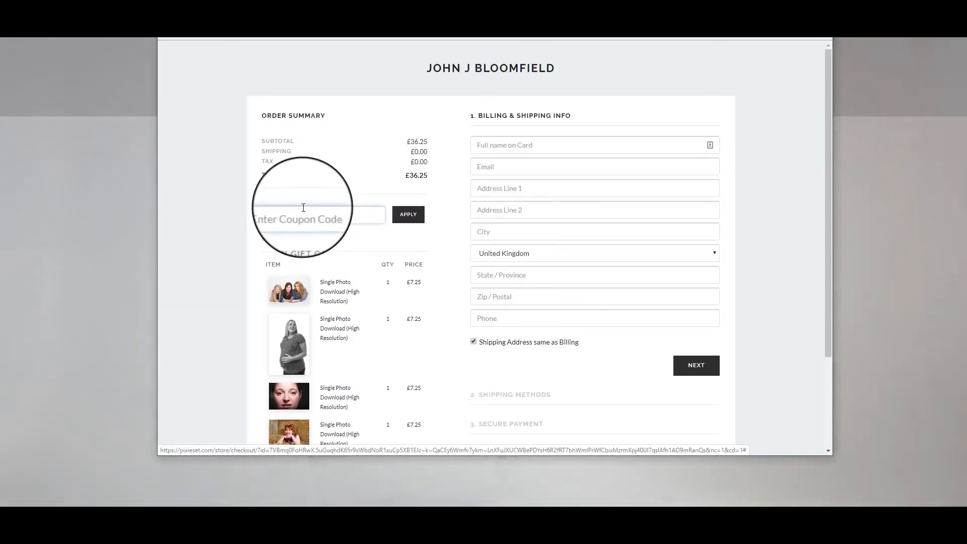
pyautogui.write('XCJ')
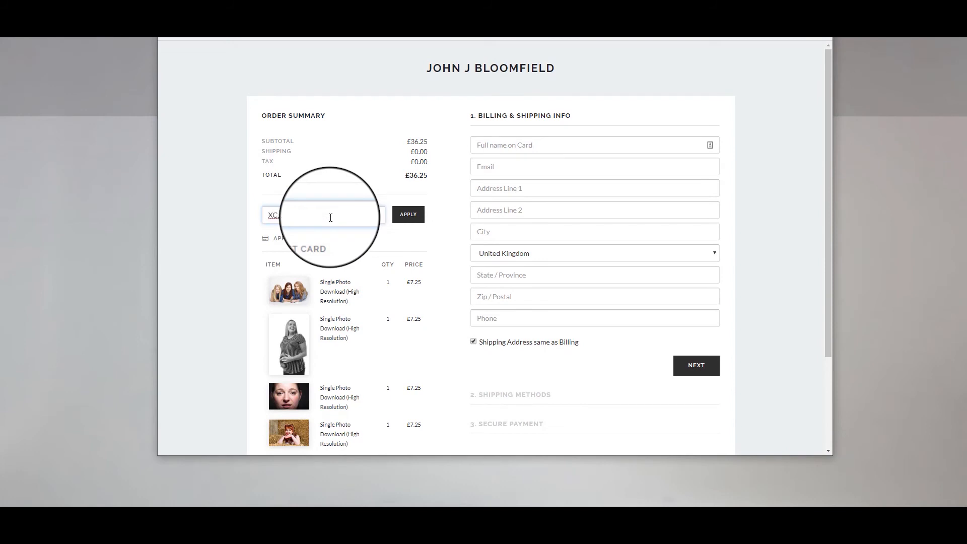
pyautogui.write('YM')
pyautogui.click(408, 218)
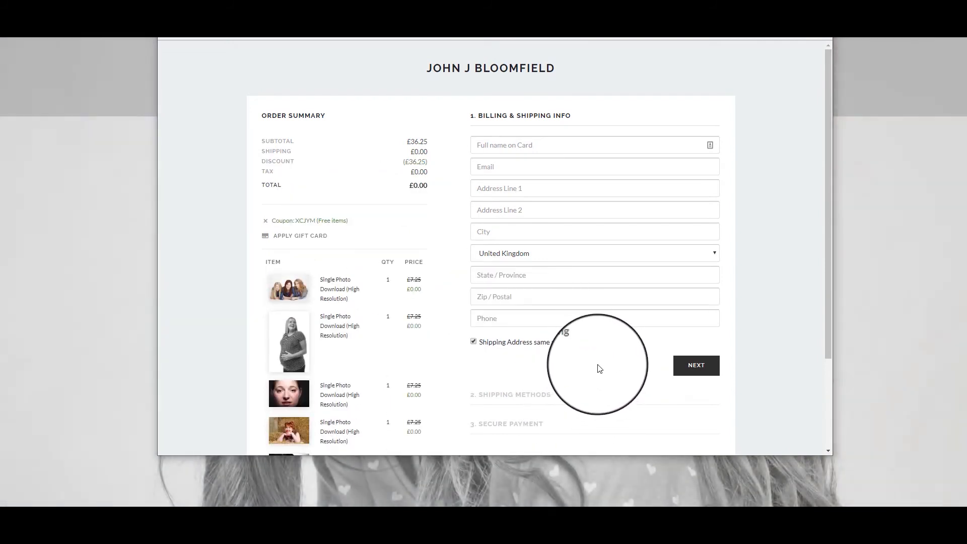
pyautogui.scroll(-1, 605, 373)
pyautogui.scroll(1, 595, 302)
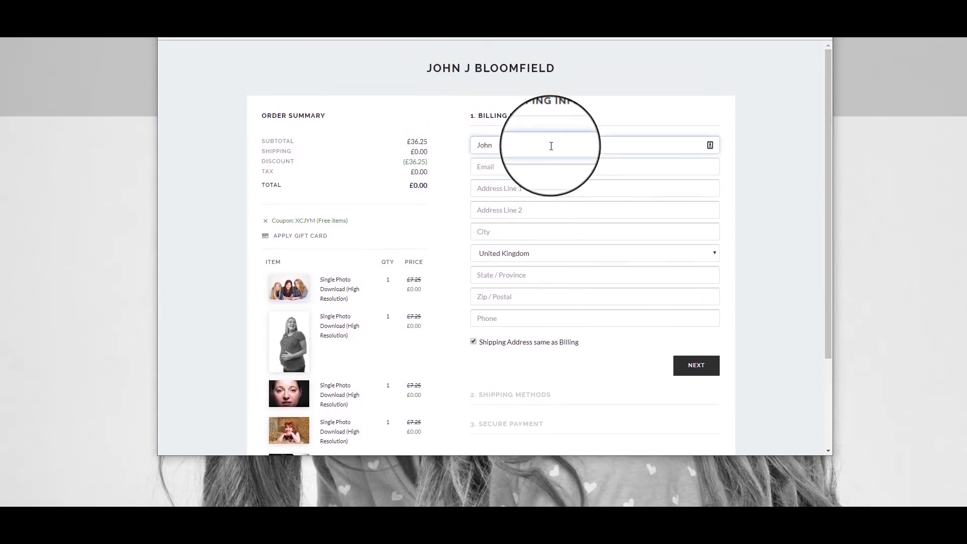
# Enter the customer's full name and e-mail address as billing details and submit them
pyautogui.click(552, 146)
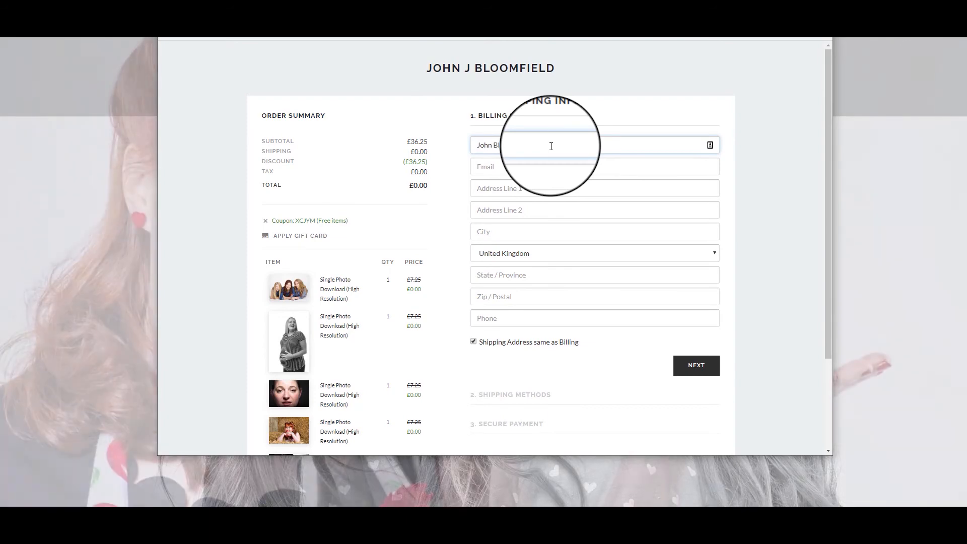
pyautogui.press('Tab')
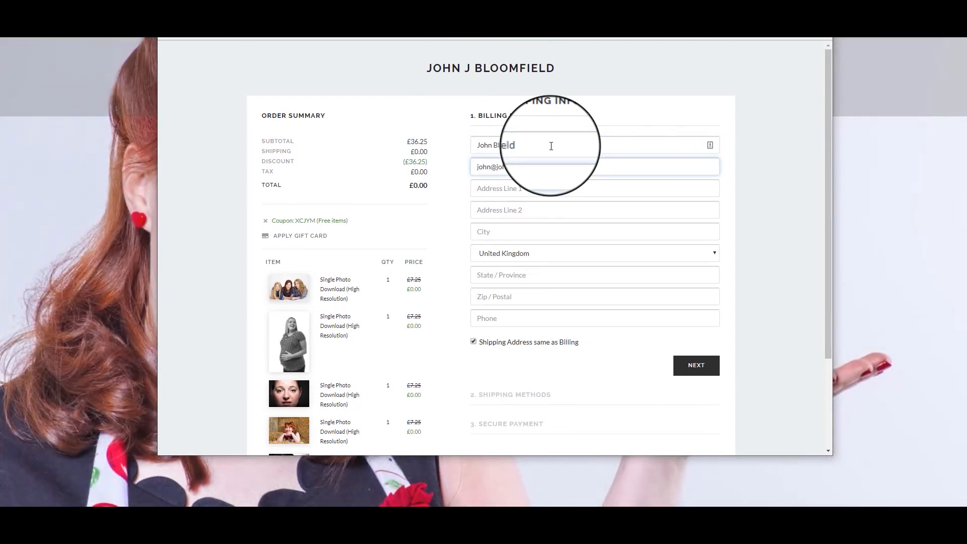
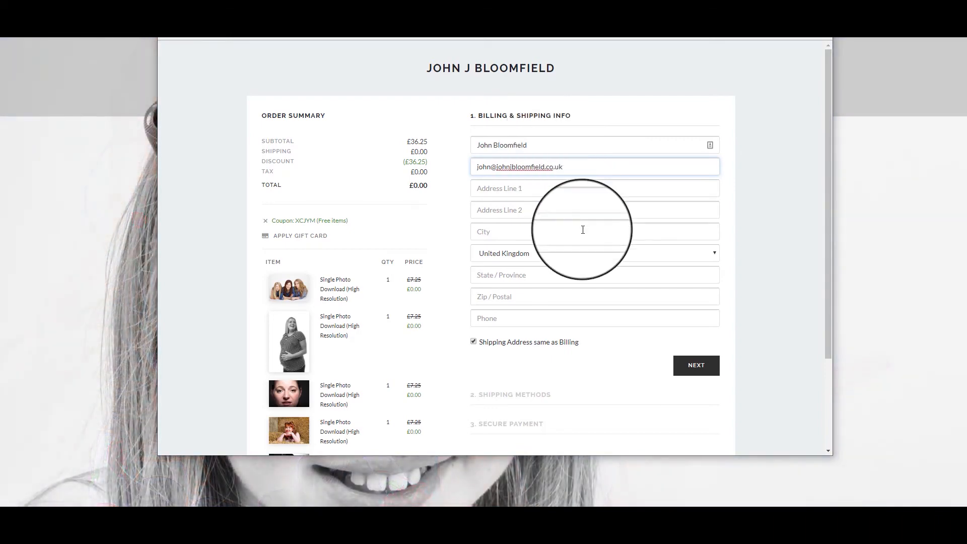
pyautogui.click(706, 368)
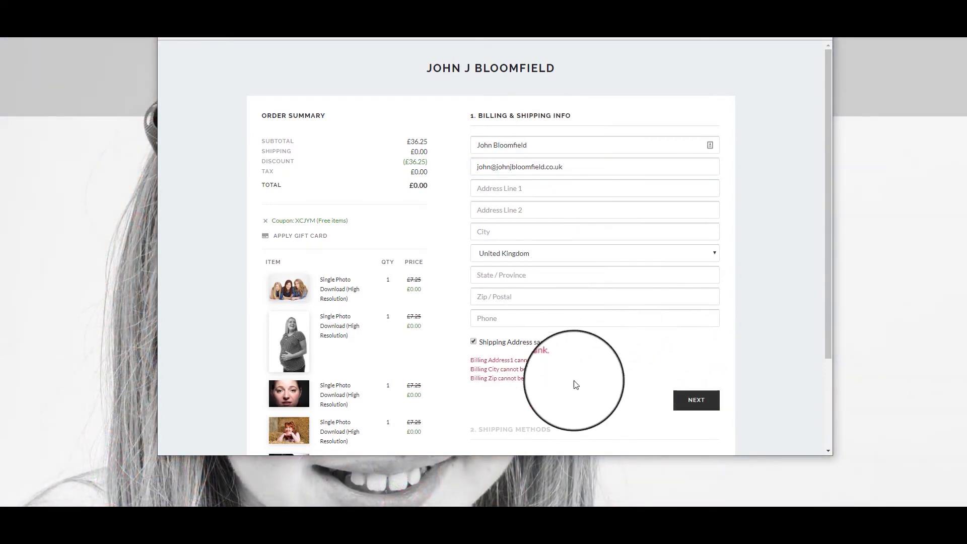
# Fill in the billing address, accept digital delivery, and place the free order
pyautogui.click(537, 190)
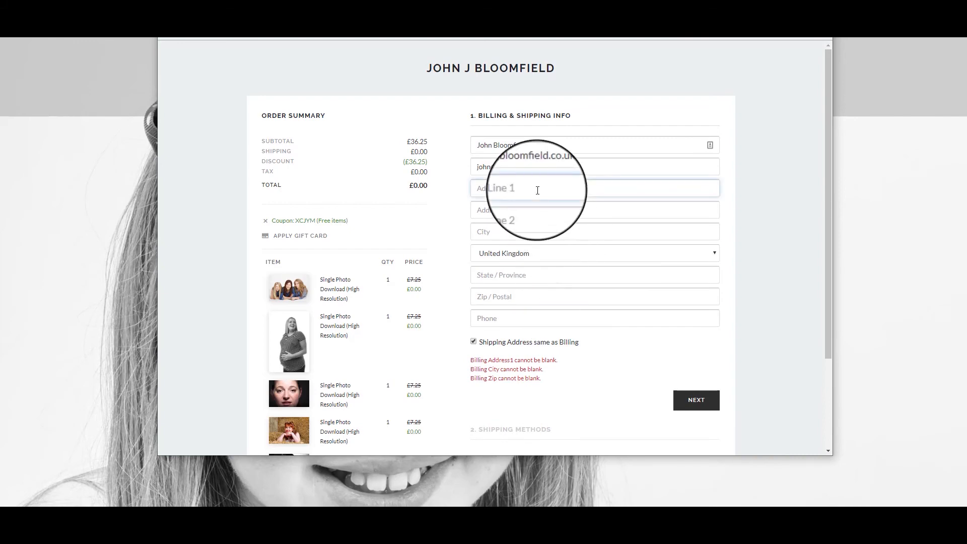
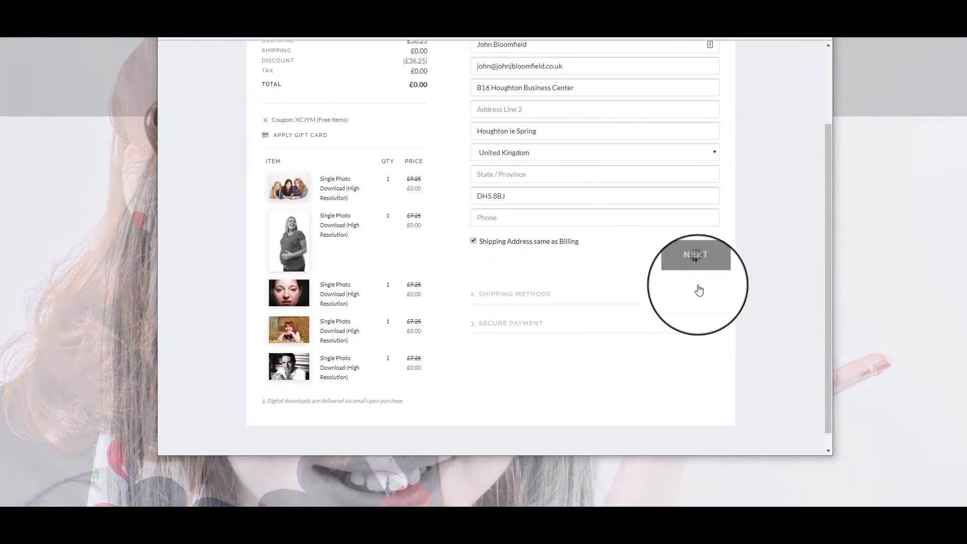
pyautogui.click(697, 277)
pyautogui.click(708, 191)
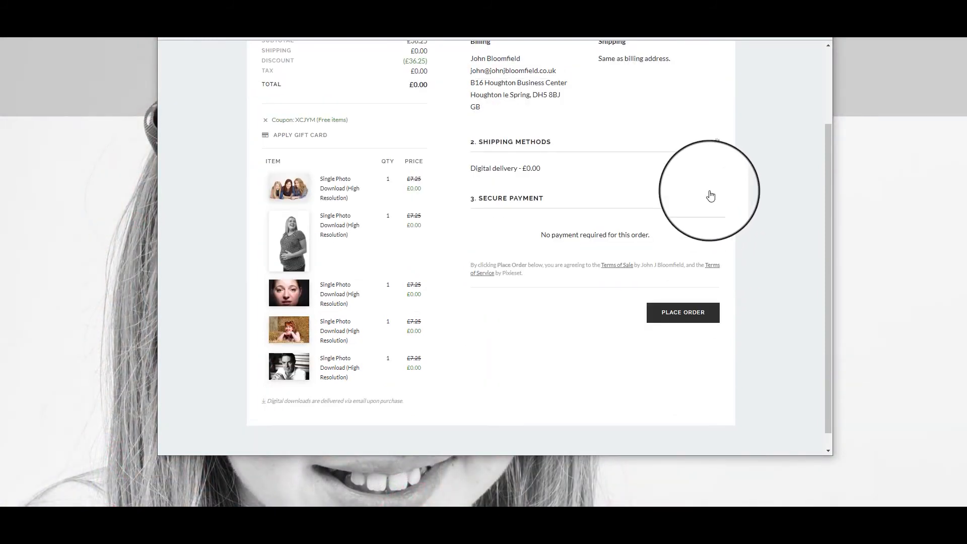
pyautogui.click(691, 320)
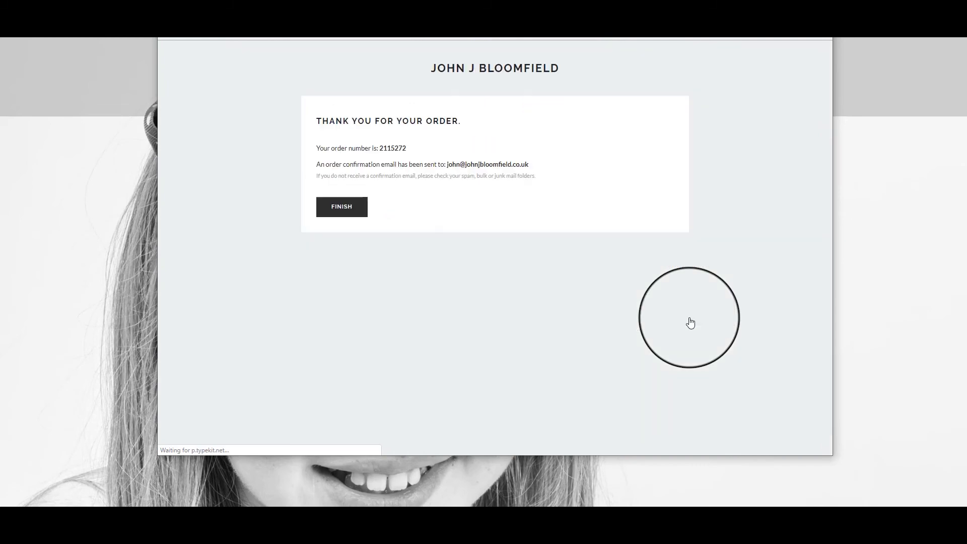